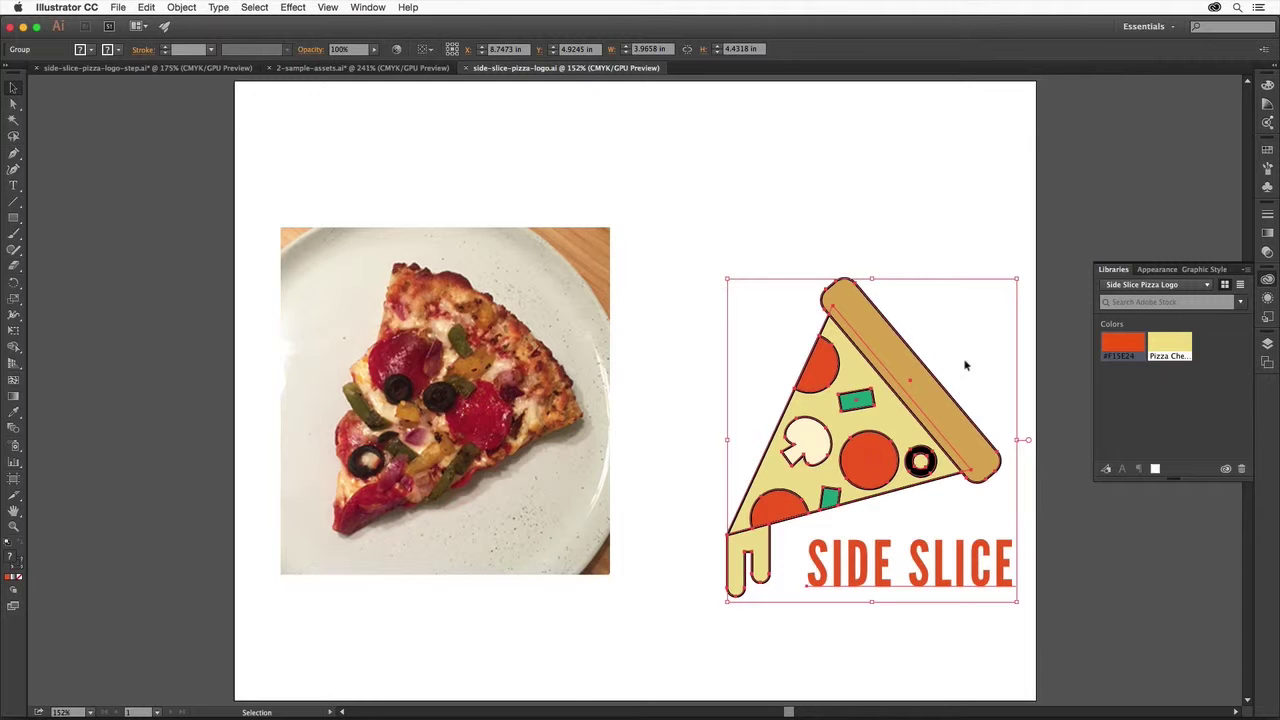
Step: Drag the grouped pizza logo into the Libraries panel and rename Artwork 1 to 'Side Slice Logo'
{"action": "left_click_drag", "start_coordinate": [902, 378], "coordinate": [1160, 374]}
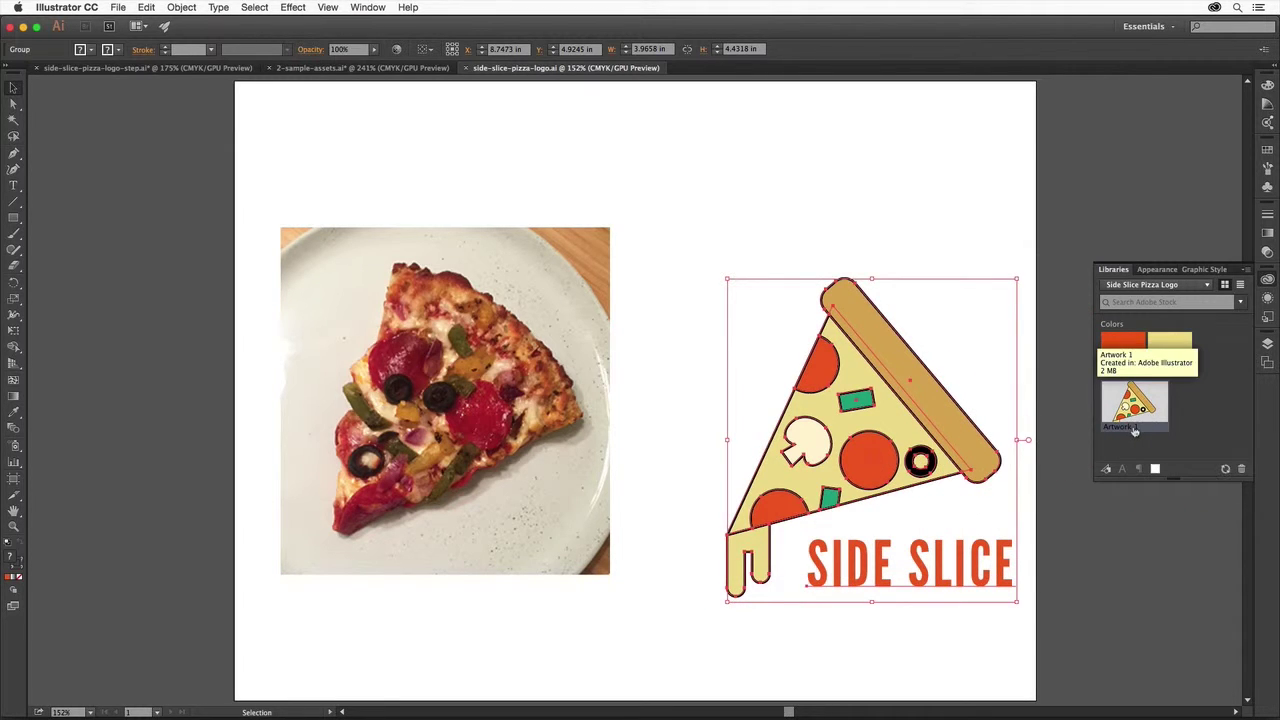
{"action": "double_click", "coordinate": [1133, 427]}
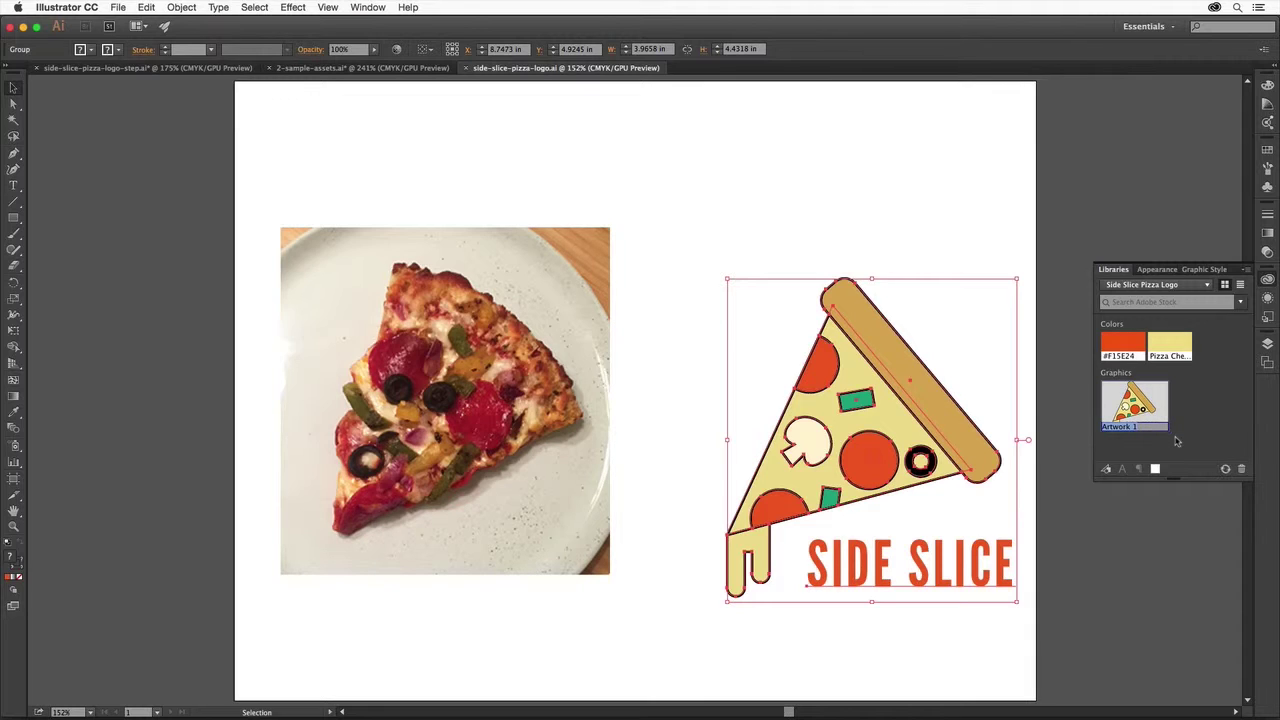
{"action": "type", "text": "Sid"}
{"action": "type", "text": "e Slice Logo"}
{"action": "key", "text": "Return"}
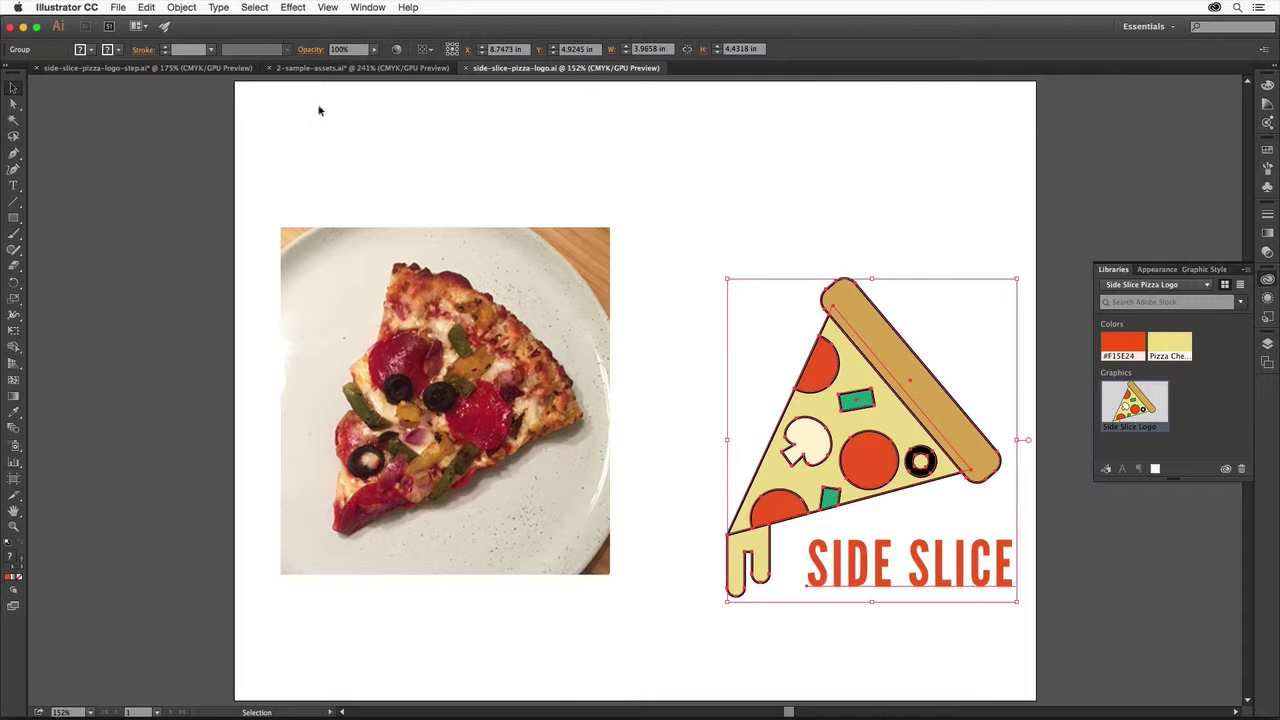
Step: Create a new Print-profile document named Pizza Logo
{"action": "left_click", "coordinate": [118, 7]}
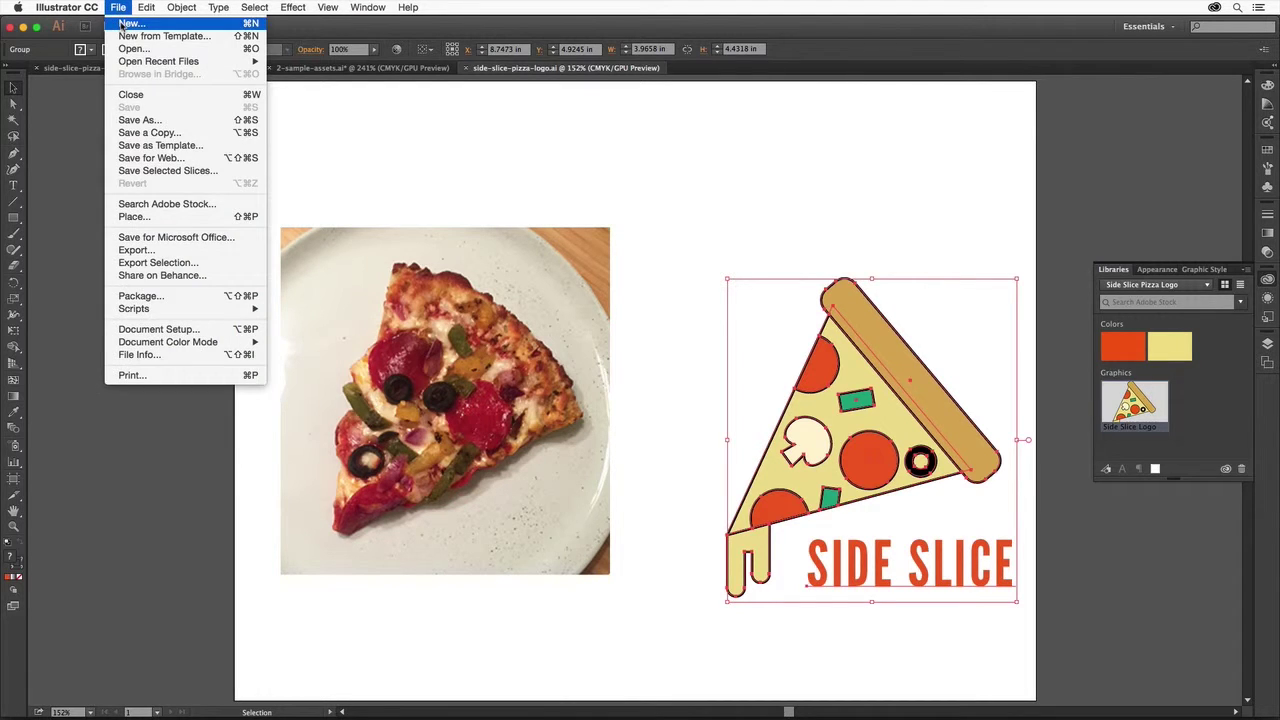
{"action": "left_click", "coordinate": [121, 23]}
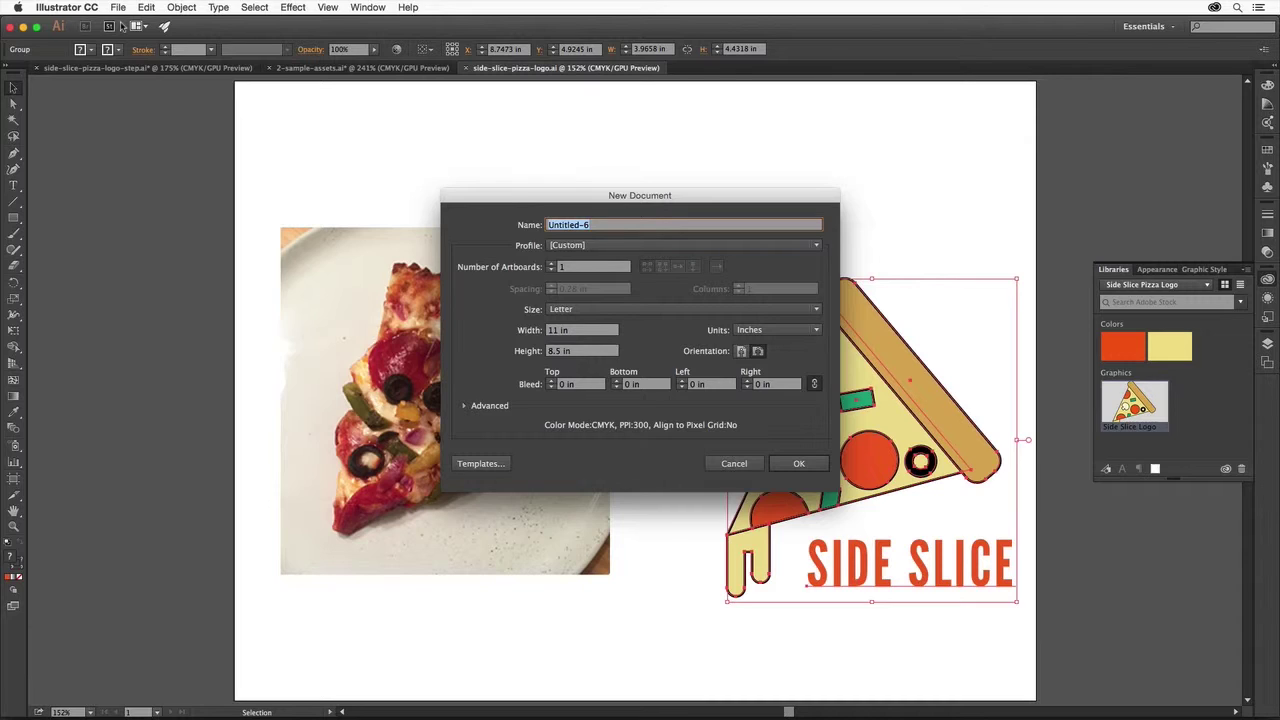
{"action": "type", "text": "Pizza Logo"}
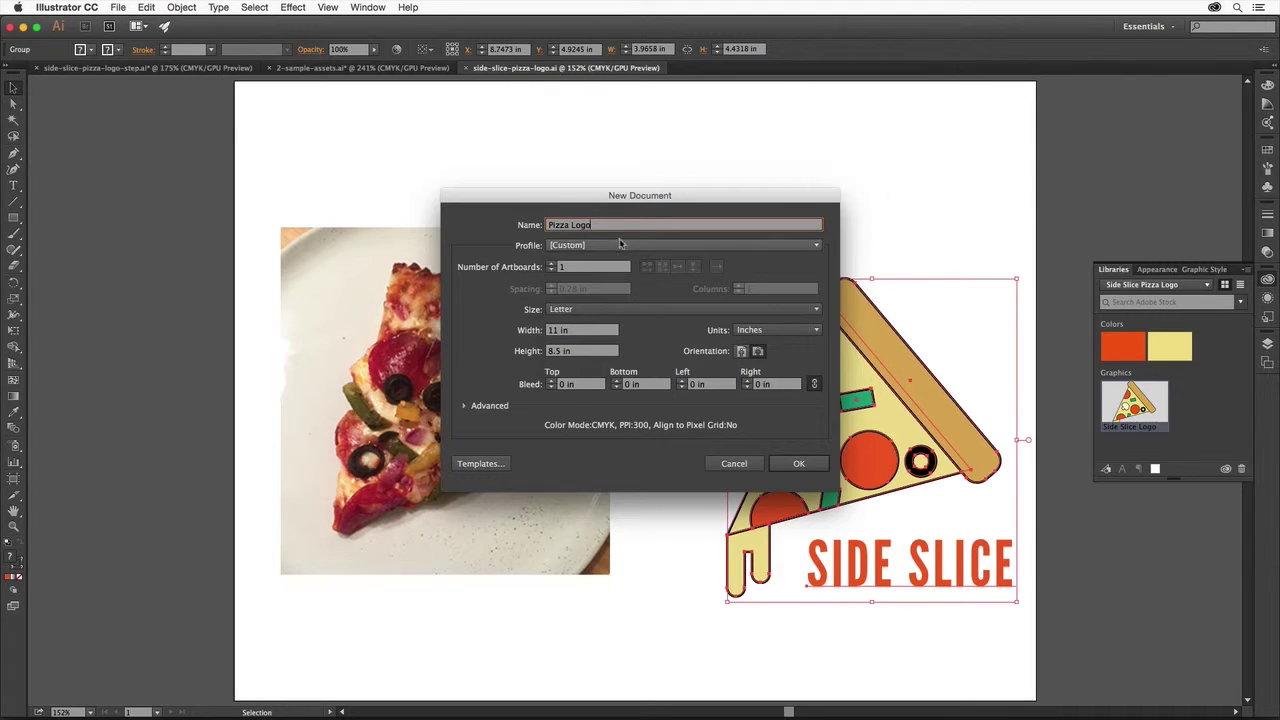
{"action": "left_click", "coordinate": [620, 245]}
{"action": "left_click", "coordinate": [612, 279]}
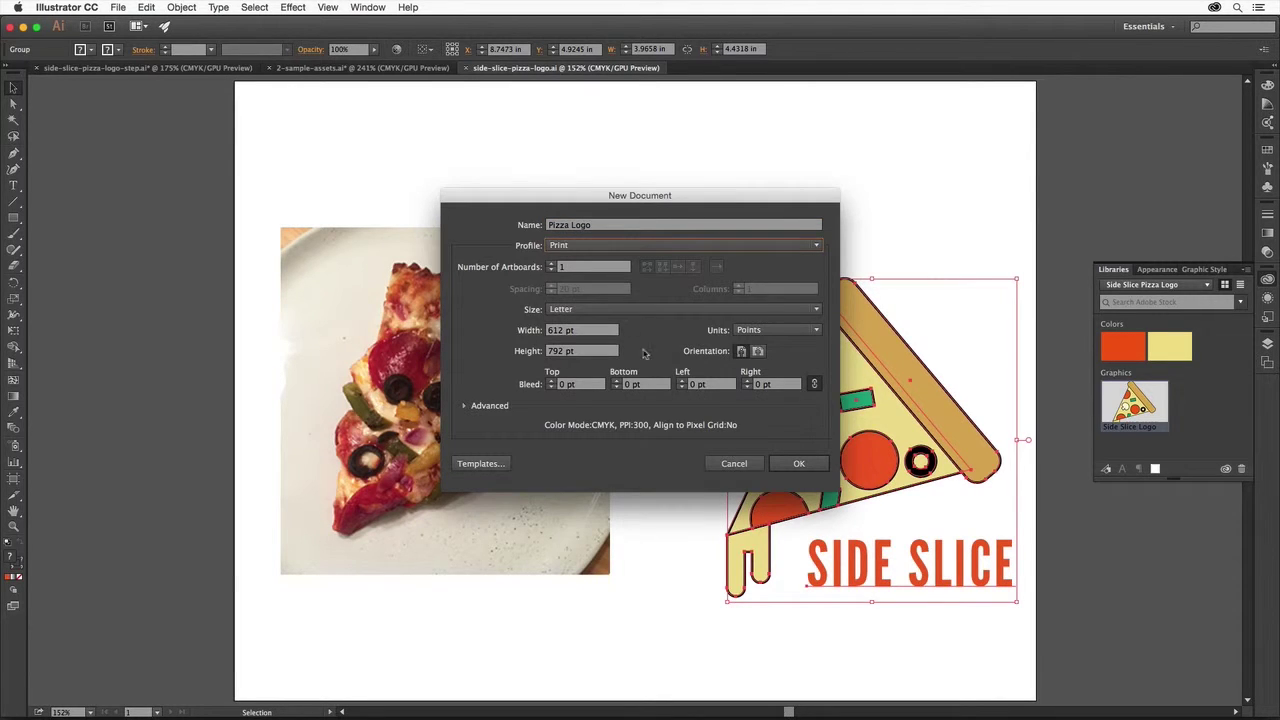
{"action": "left_click", "coordinate": [808, 465]}
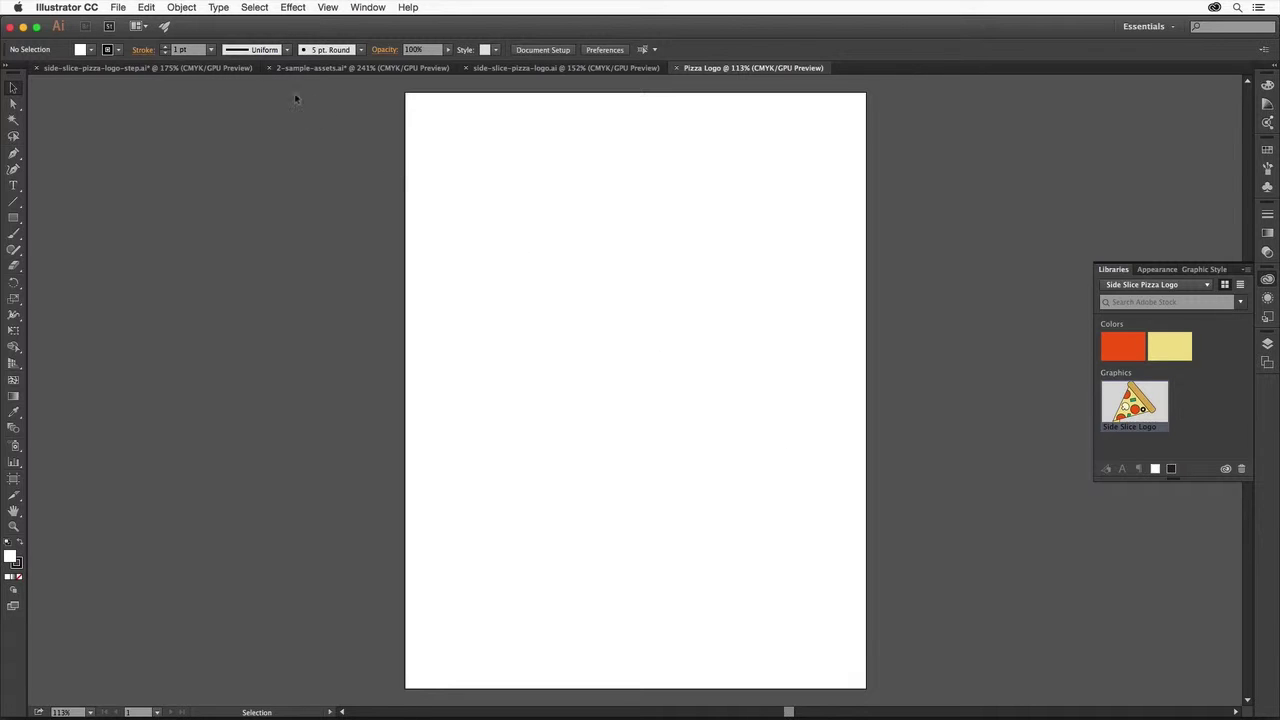
Step: Save it as Pizza Logo.ai on the Desktop with default Illustrator options
{"action": "left_click", "coordinate": [120, 9]}
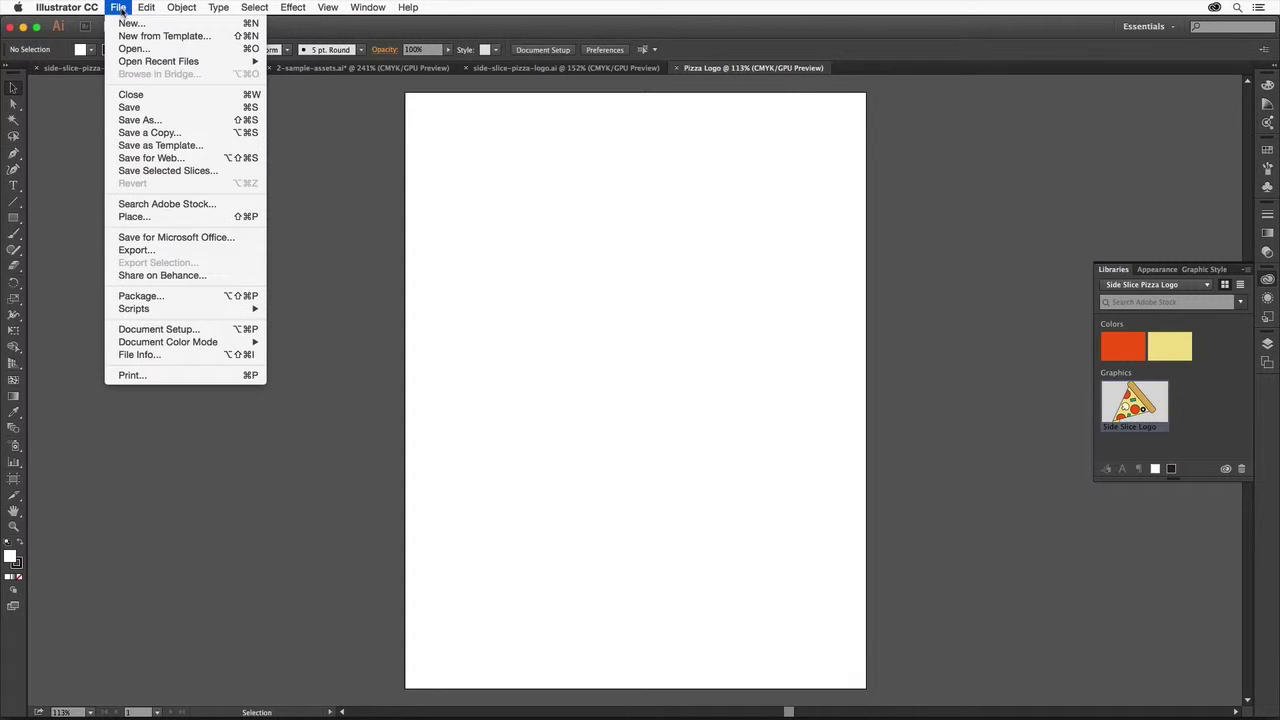
{"action": "left_click", "coordinate": [139, 108]}
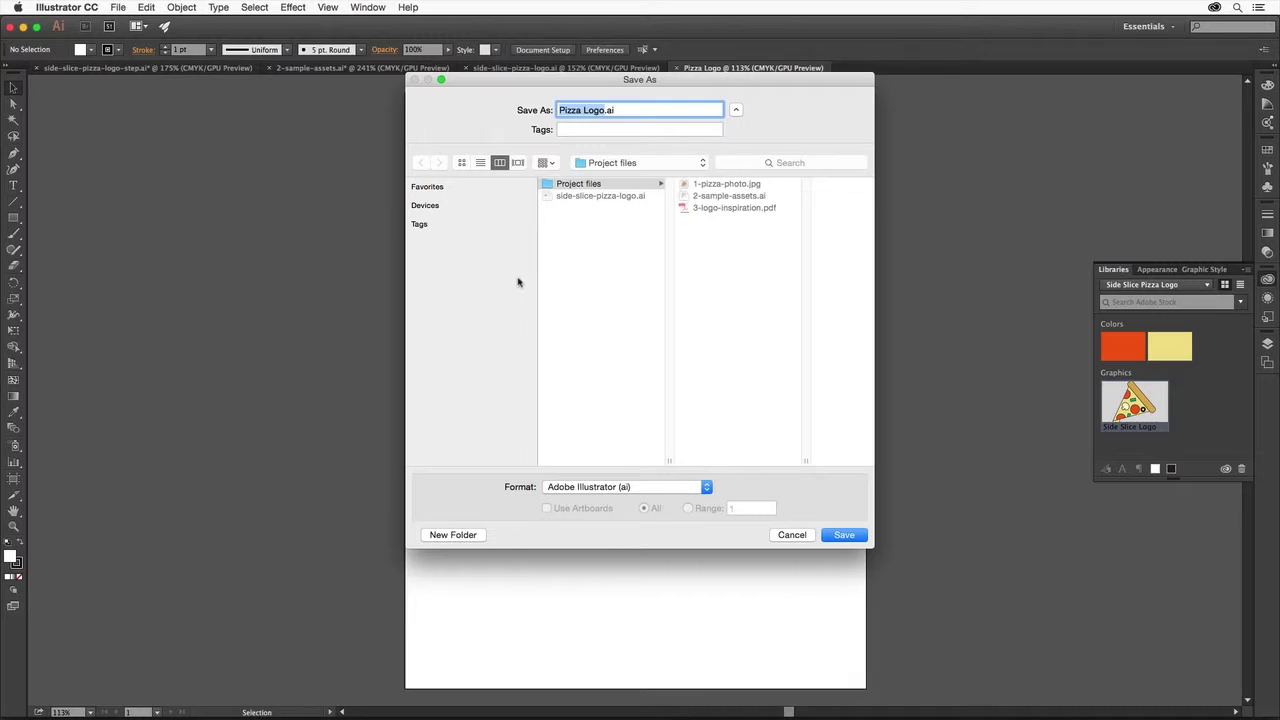
{"action": "left_click", "coordinate": [591, 307]}
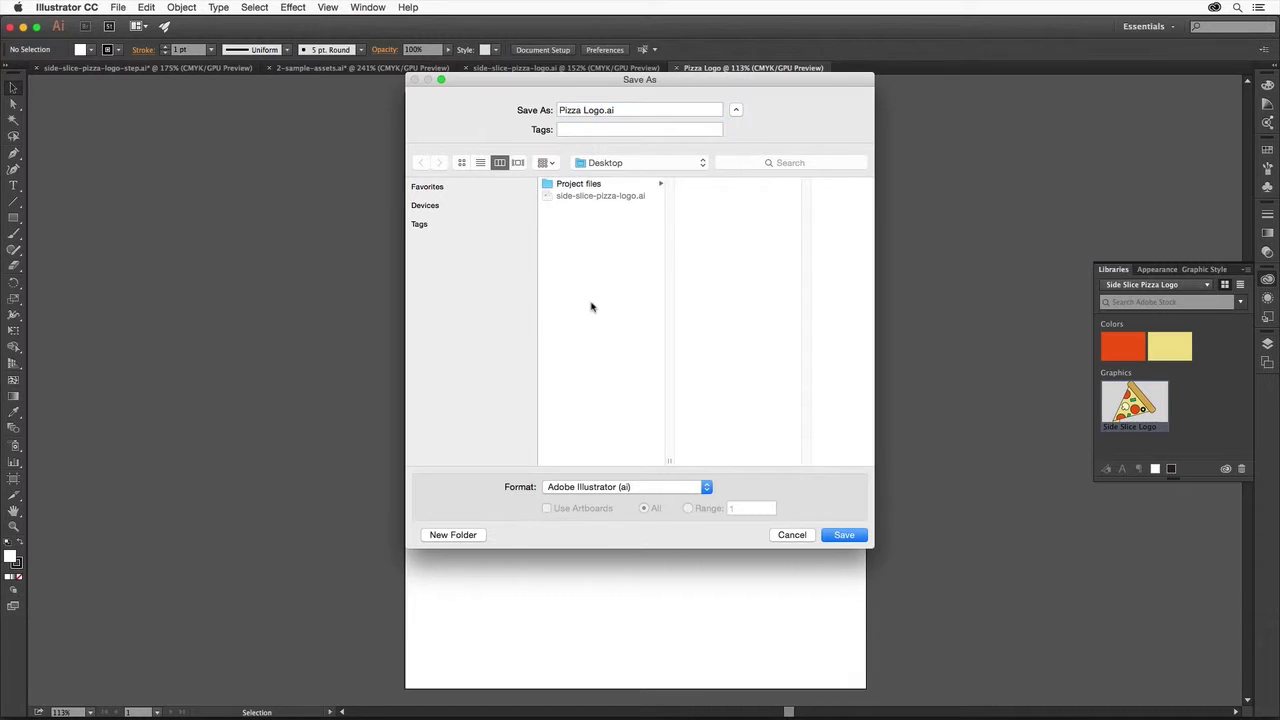
{"action": "left_click", "coordinate": [841, 536]}
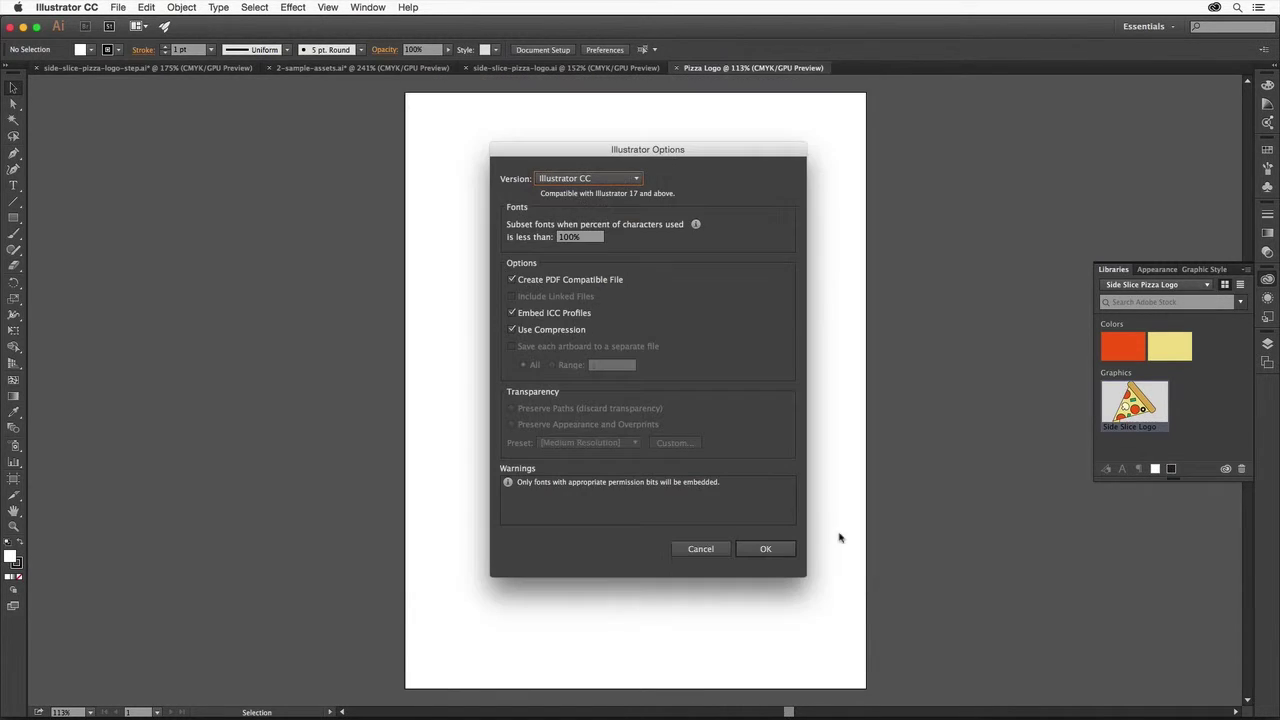
{"action": "left_click", "coordinate": [766, 550]}
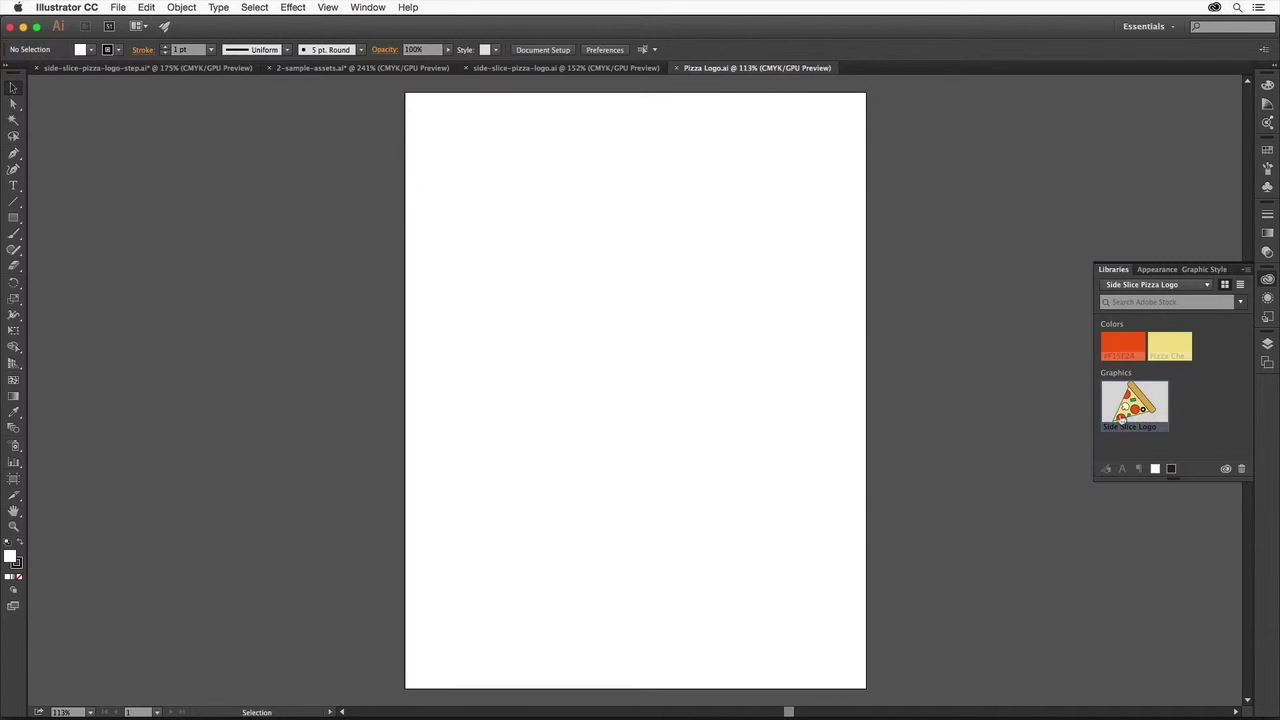
Step: Drag the Side Slice Logo library graphic onto the centre of the artboard
{"action": "left_click_drag", "start_coordinate": [1134, 414], "coordinate": [646, 391]}
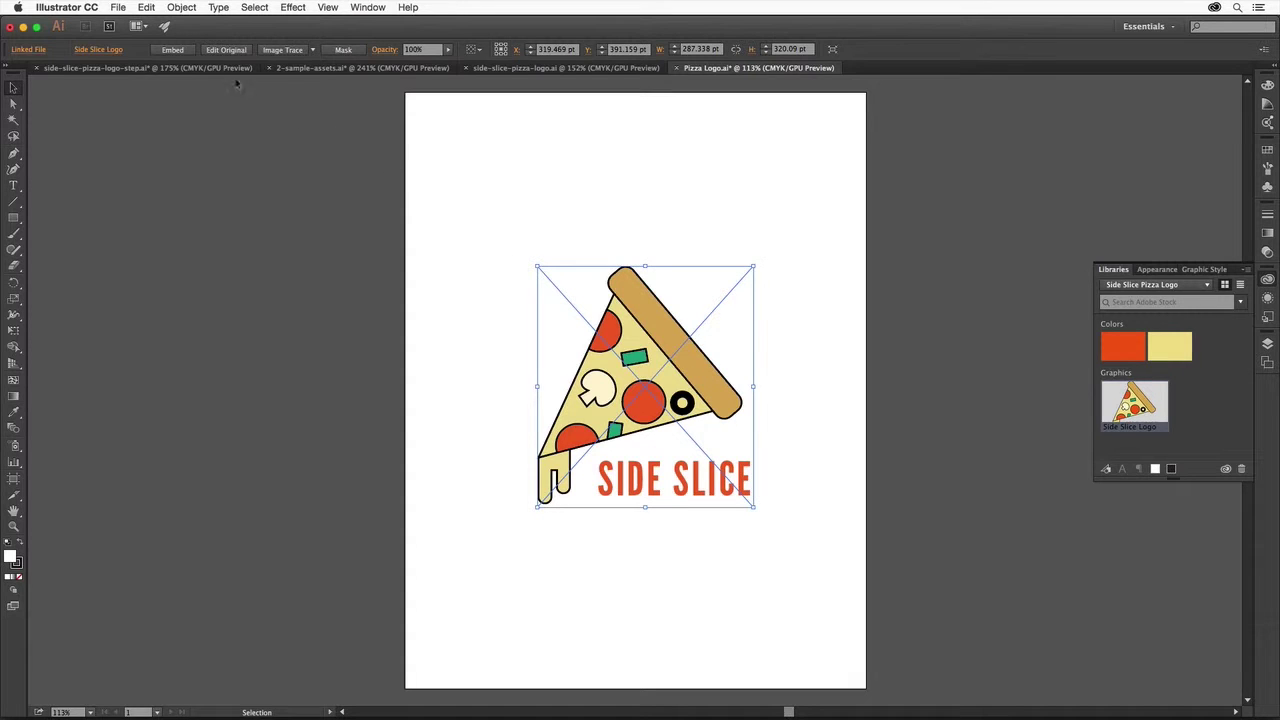
Step: Save a copy of the logo as Pizza Logo.pdf with default PDF settings
{"action": "left_click", "coordinate": [118, 7]}
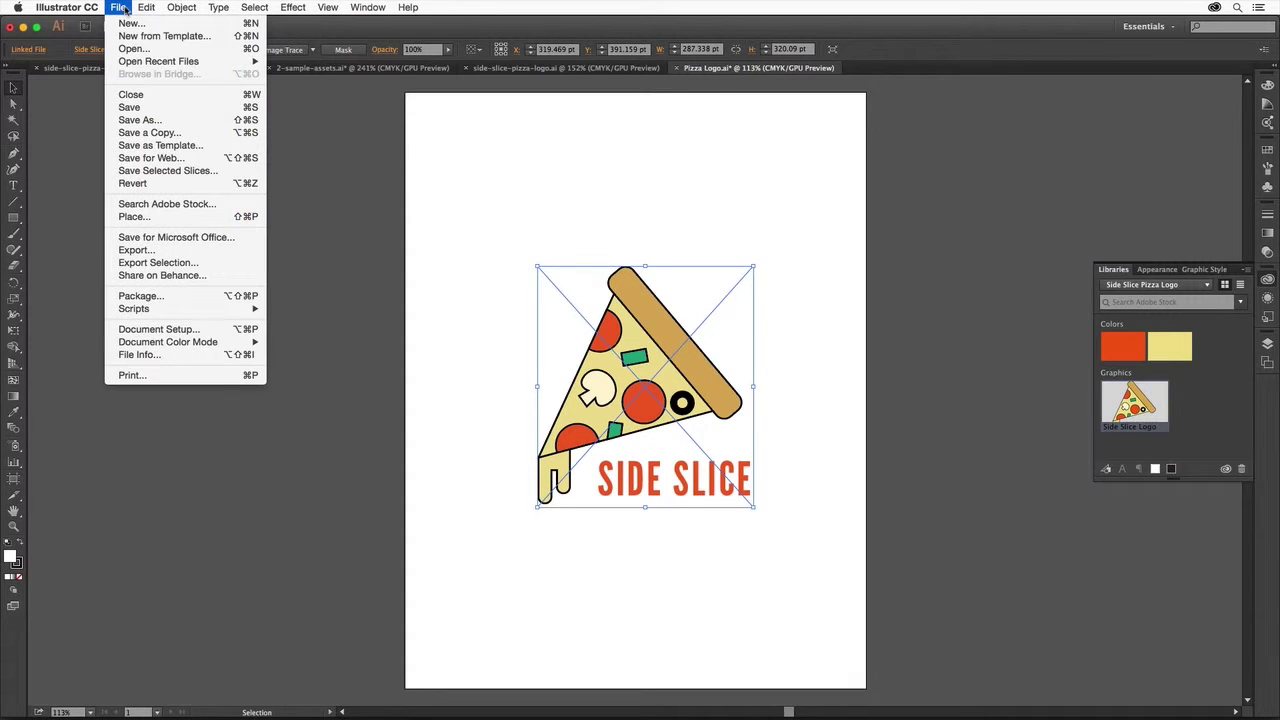
{"action": "left_click", "coordinate": [159, 121]}
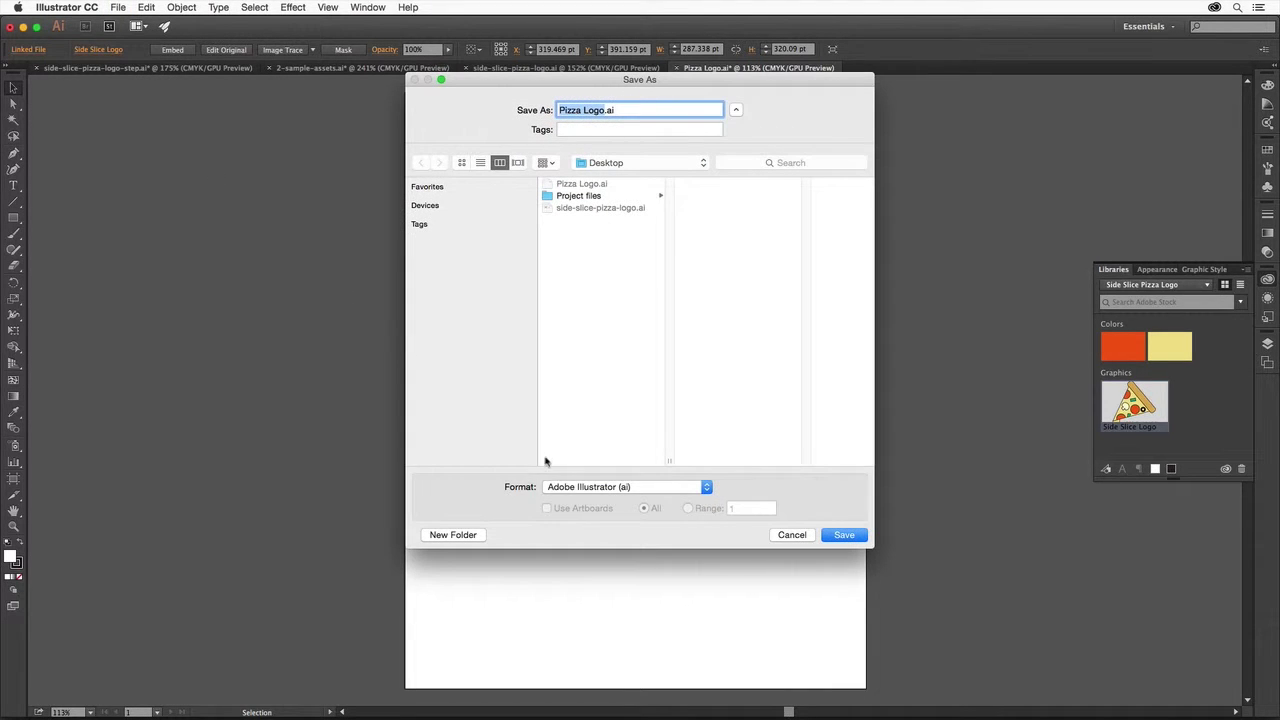
{"action": "left_click", "coordinate": [595, 490]}
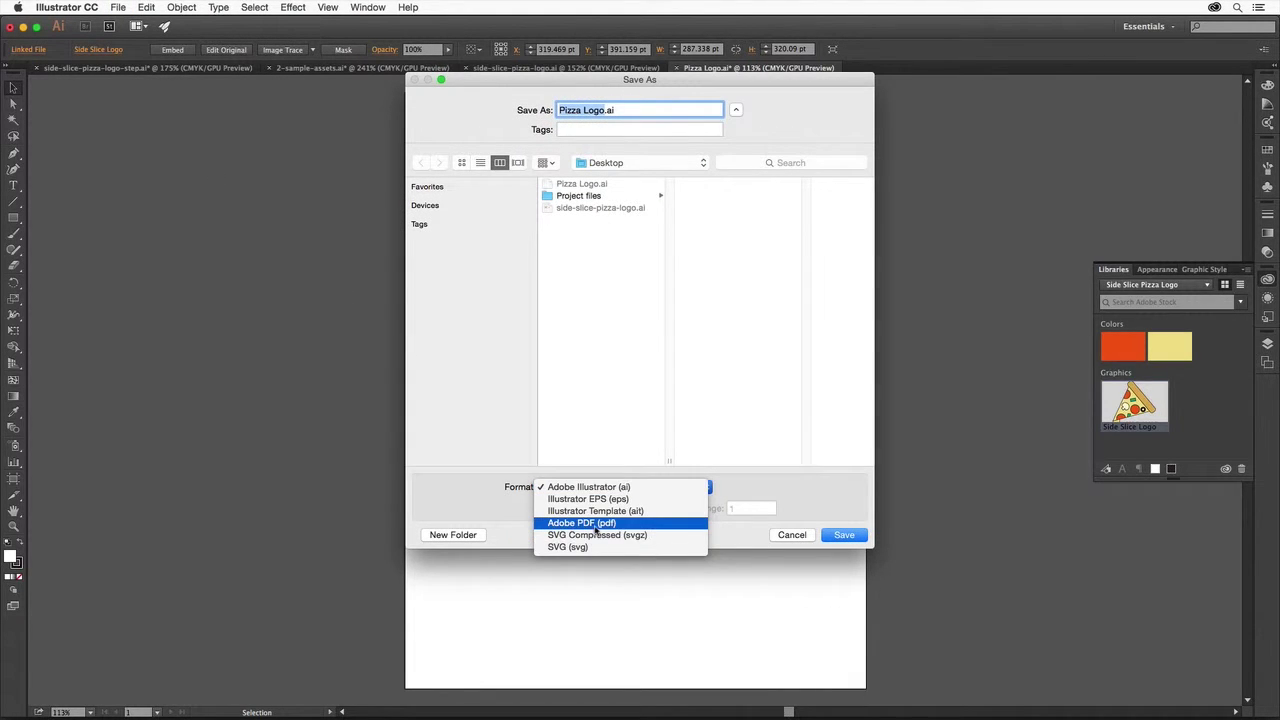
{"action": "left_click", "coordinate": [595, 531]}
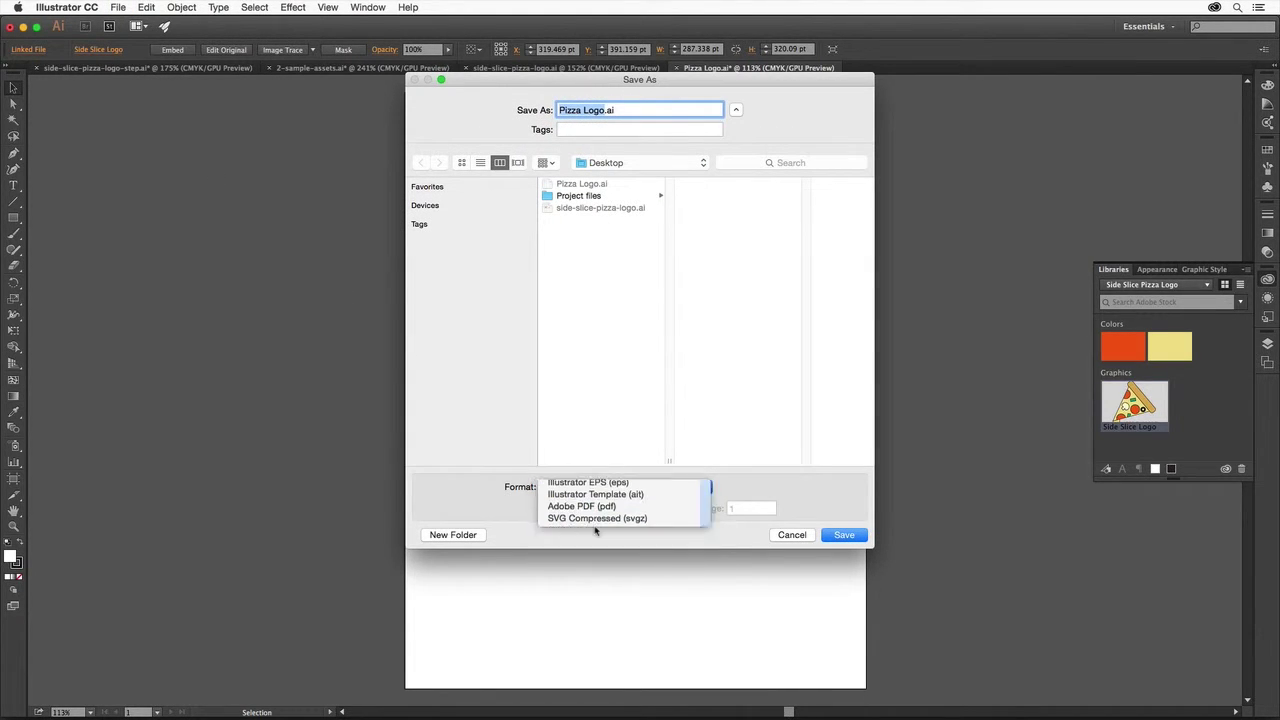
{"action": "left_click", "coordinate": [592, 444]}
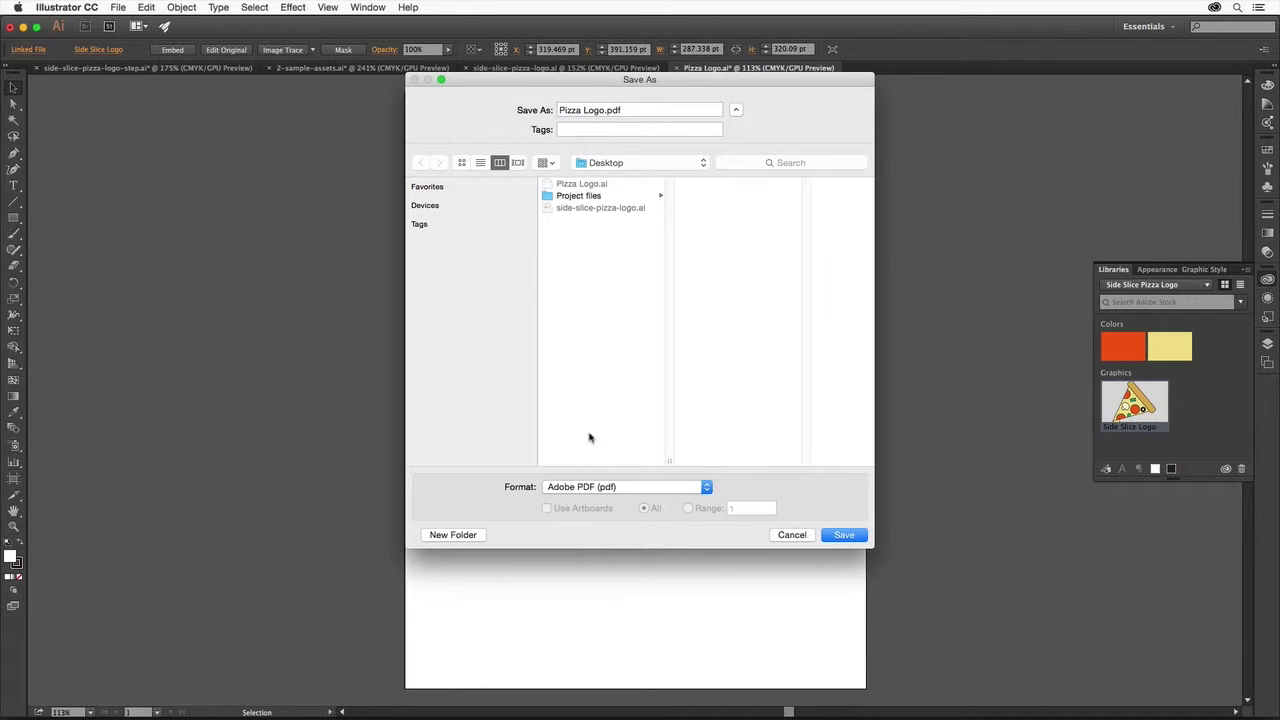
{"action": "left_click", "coordinate": [855, 538]}
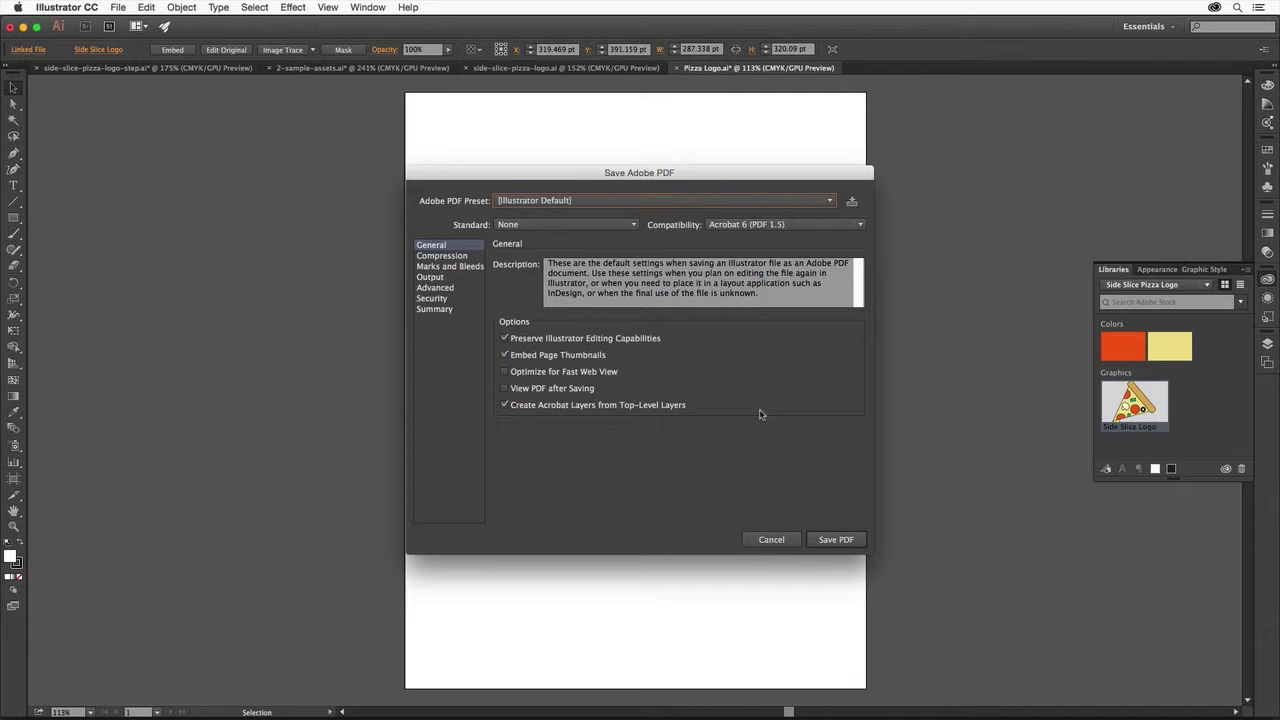
{"action": "left_click", "coordinate": [849, 543]}
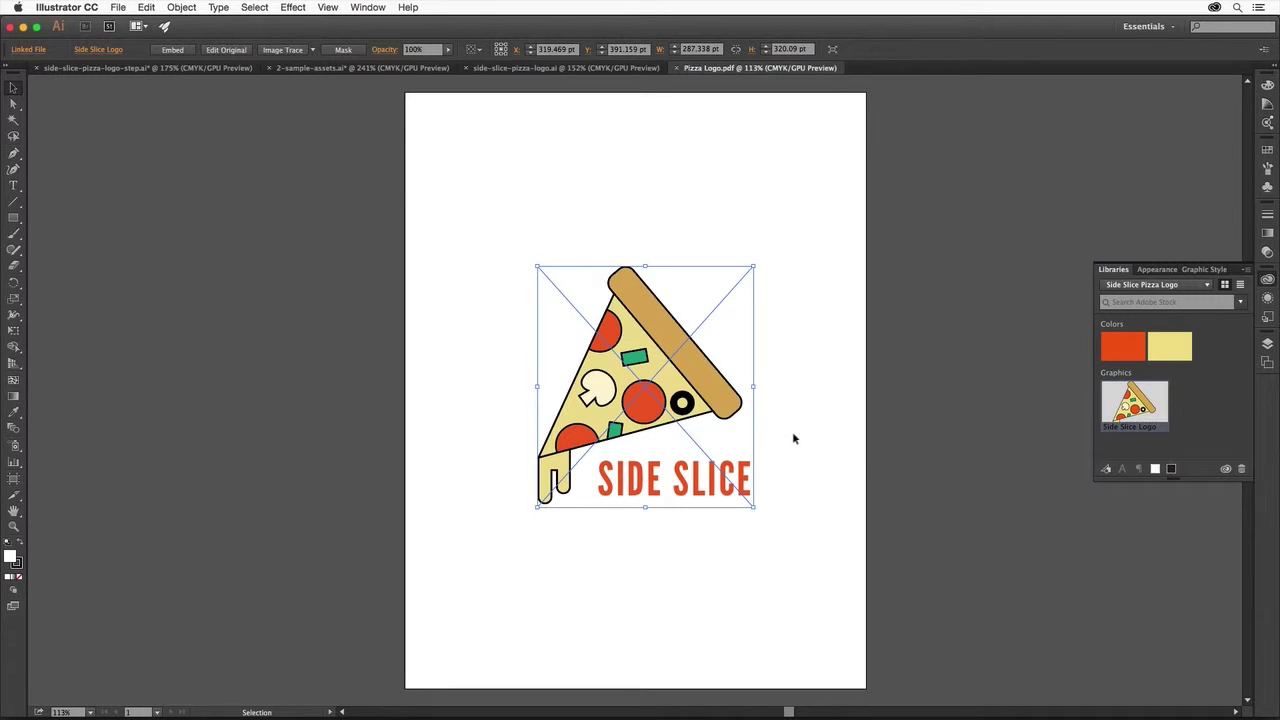
Step: Expand Layer 1 to confirm the linked Side Slice Logo, then return to Libraries
{"action": "left_click", "coordinate": [1267, 344]}
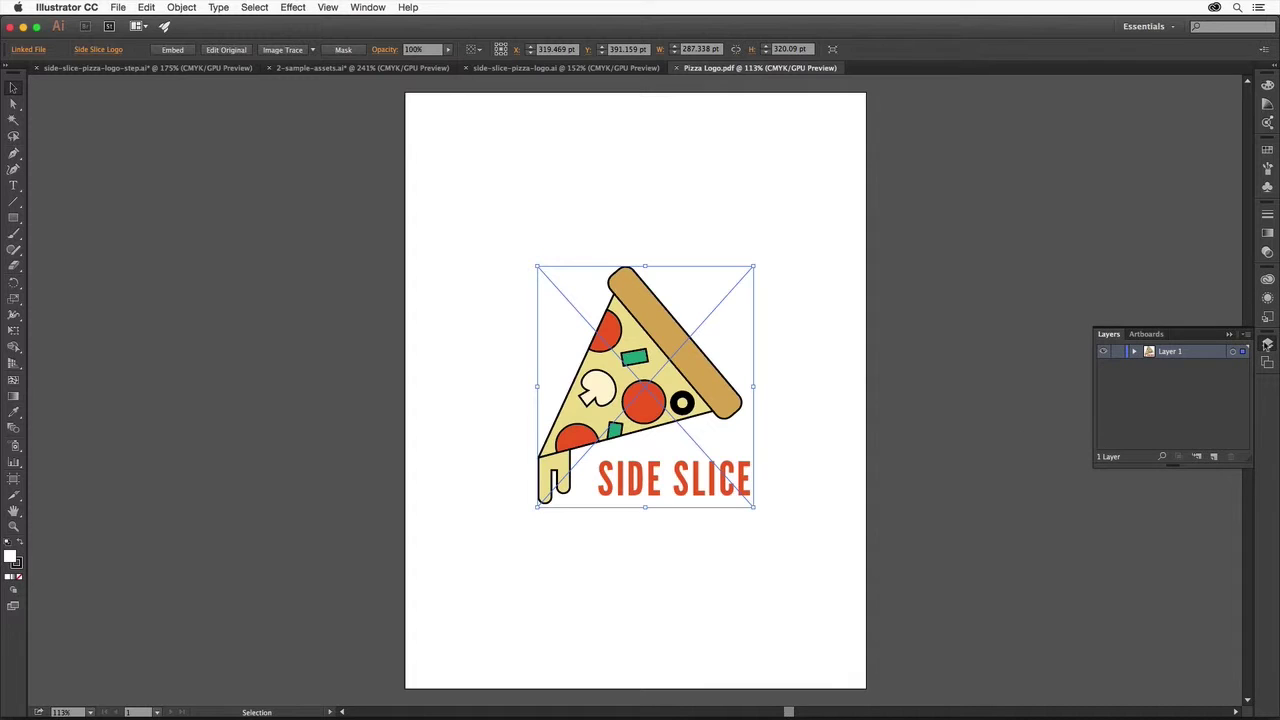
{"action": "left_click", "coordinate": [1134, 352]}
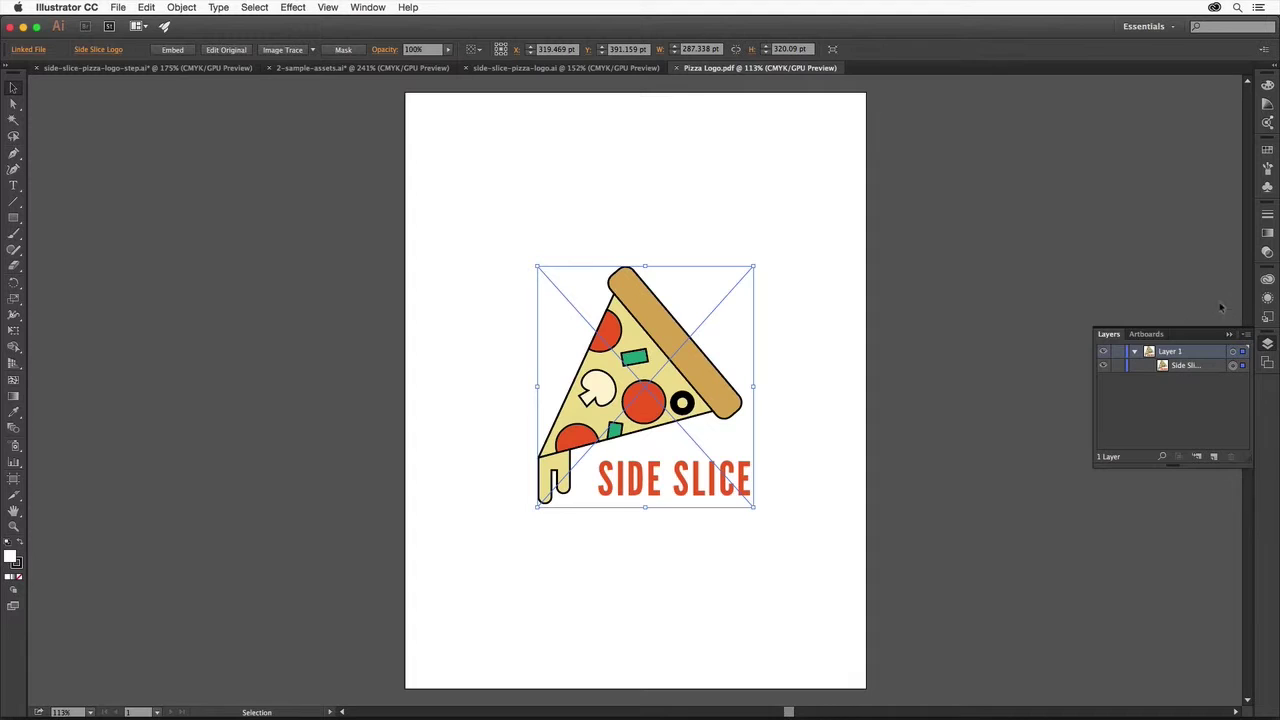
{"action": "left_click", "coordinate": [1267, 280]}
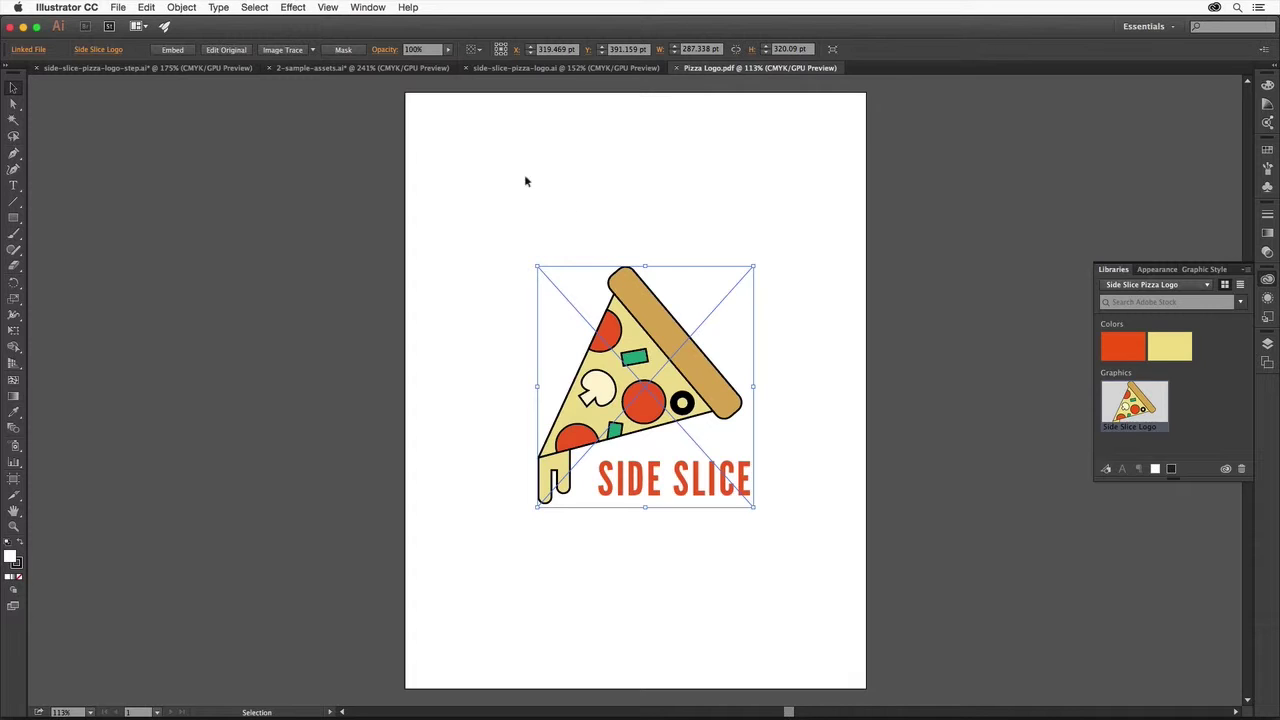
Step: Save for Web as a transparent PNG-24 named Pizza-Logo.png on the Desktop, using 2-Up view
{"action": "left_click", "coordinate": [118, 8]}
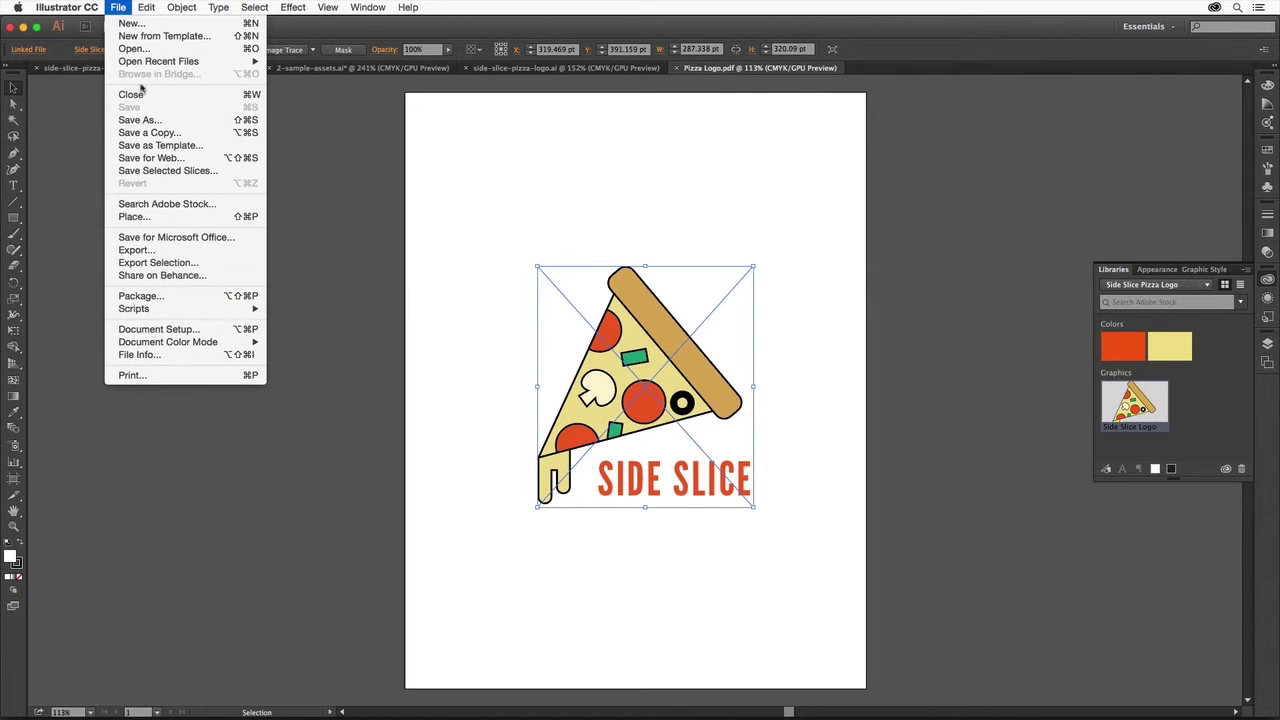
{"action": "left_click", "coordinate": [163, 158]}
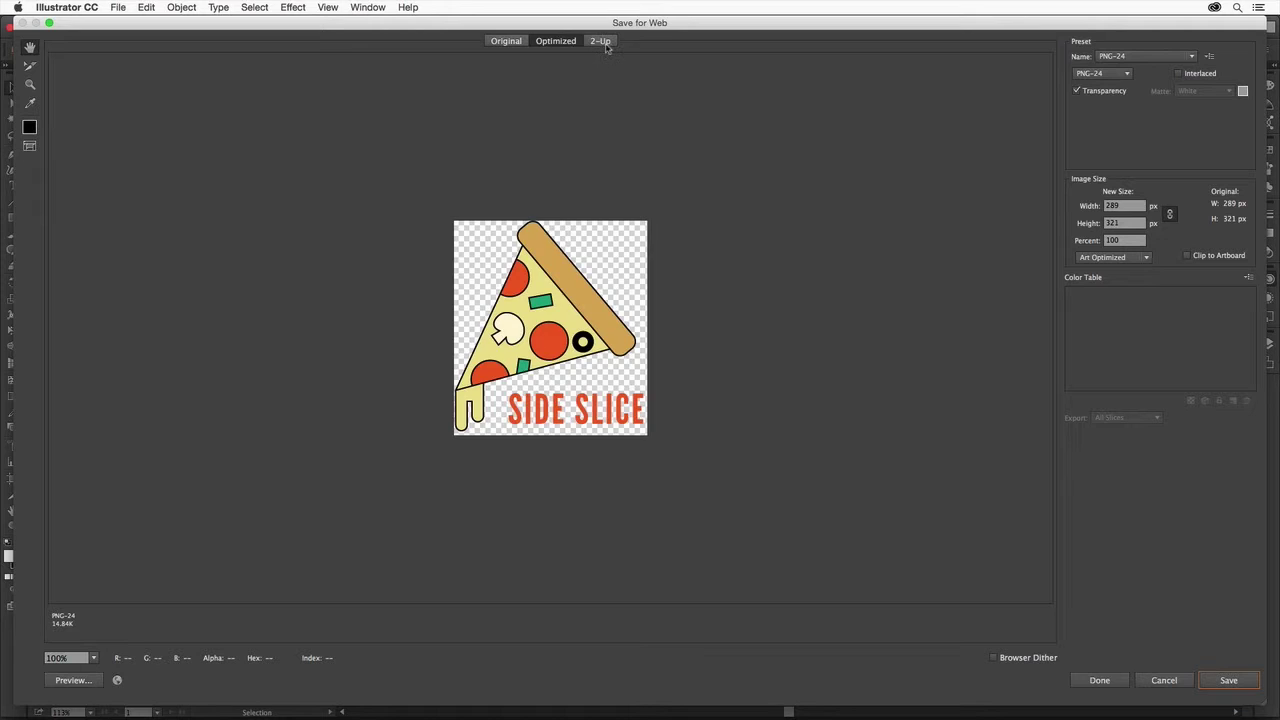
{"action": "left_click", "coordinate": [600, 41]}
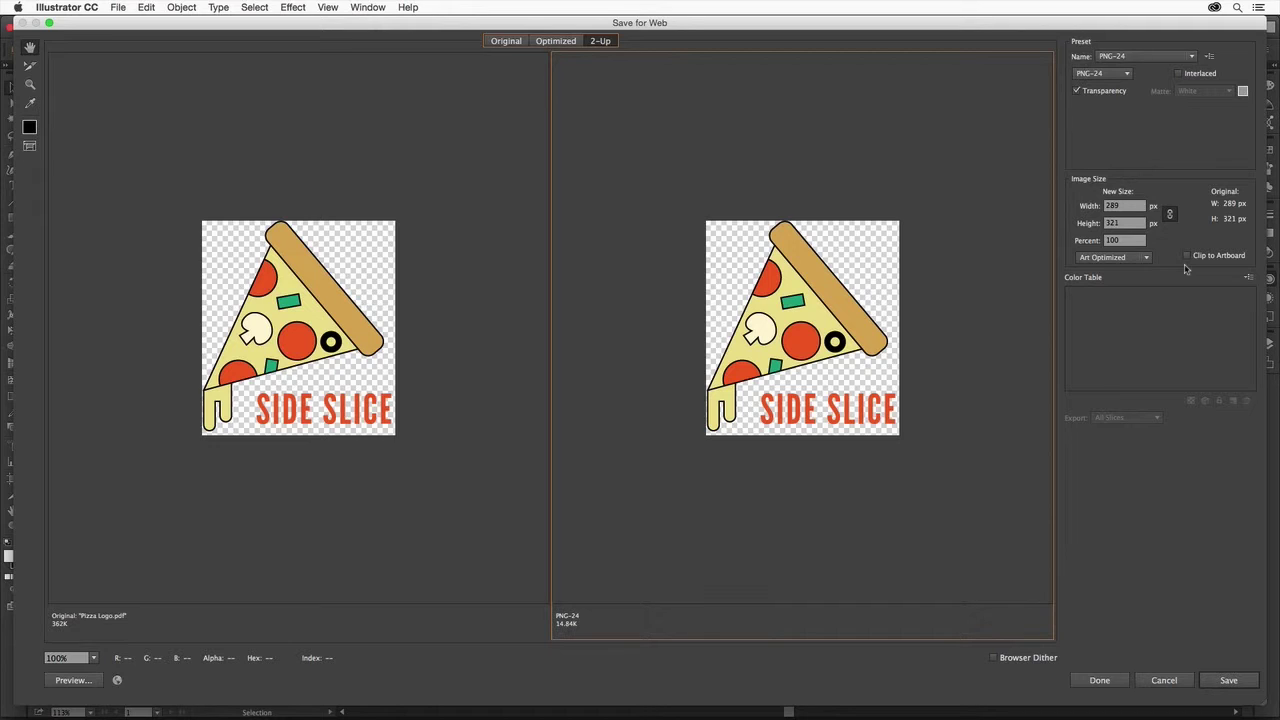
{"action": "left_click", "coordinate": [1127, 74]}
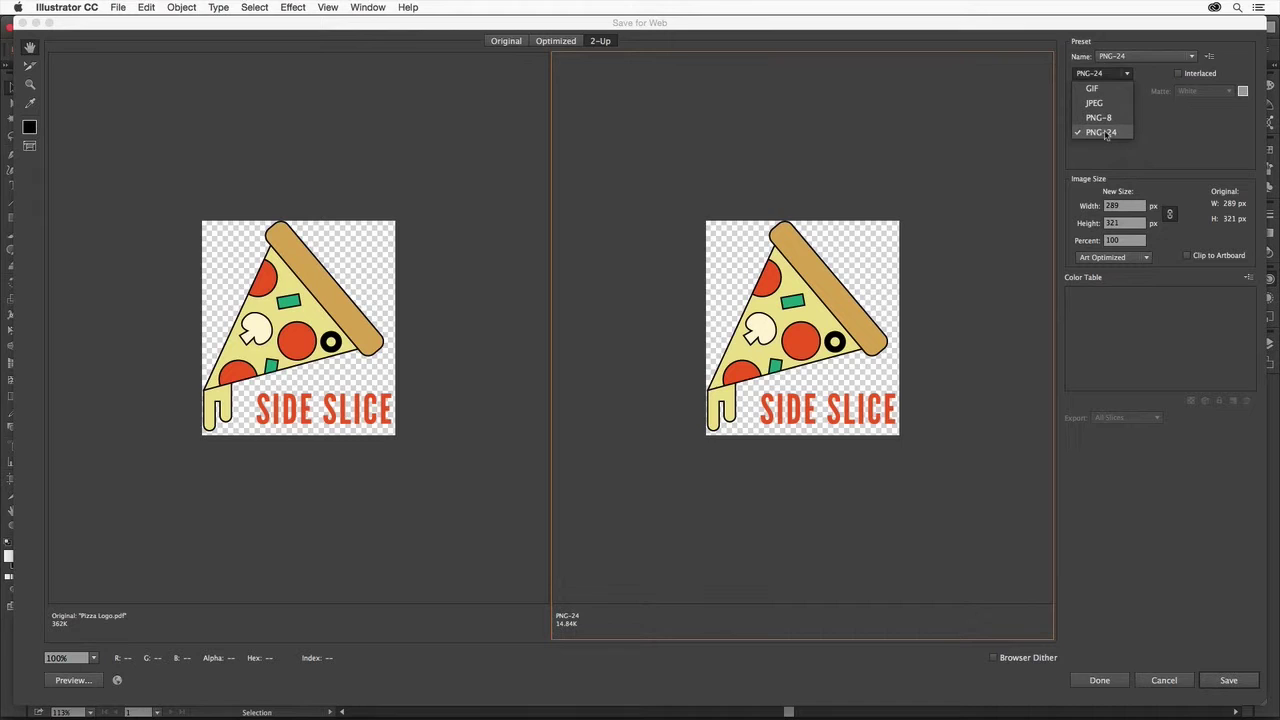
{"action": "left_click", "coordinate": [1101, 132]}
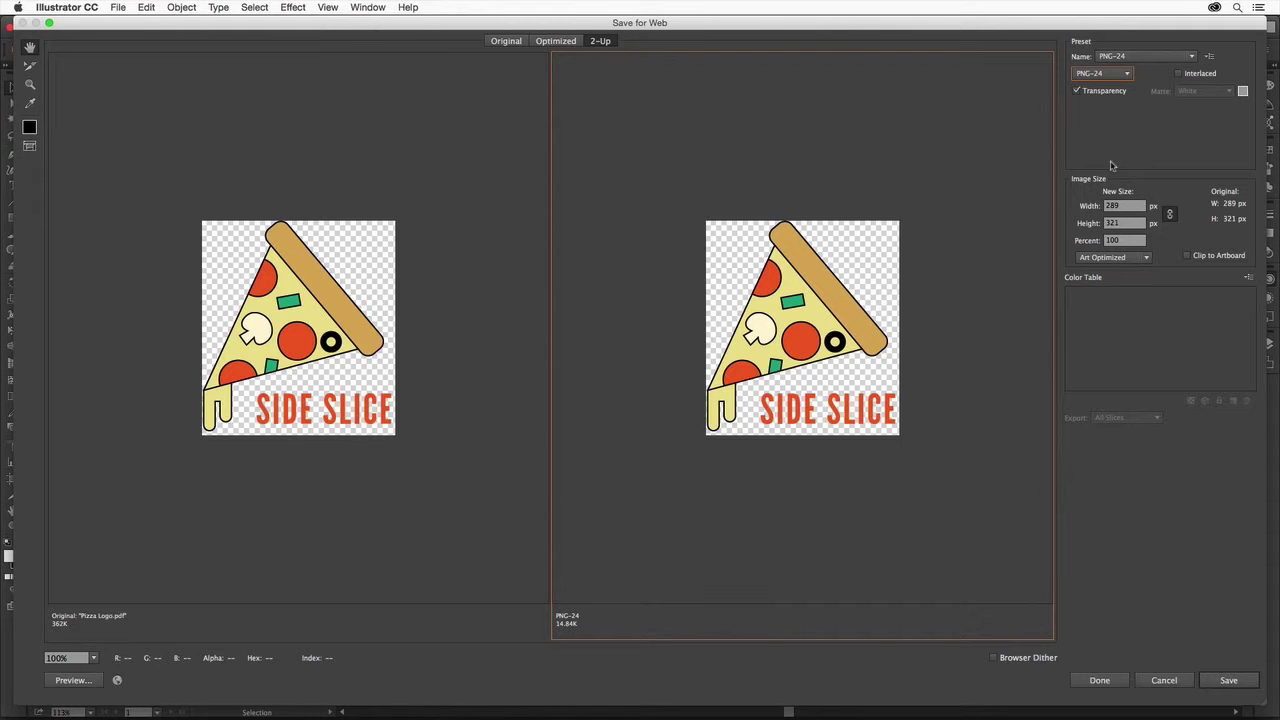
{"action": "left_click", "coordinate": [1229, 679]}
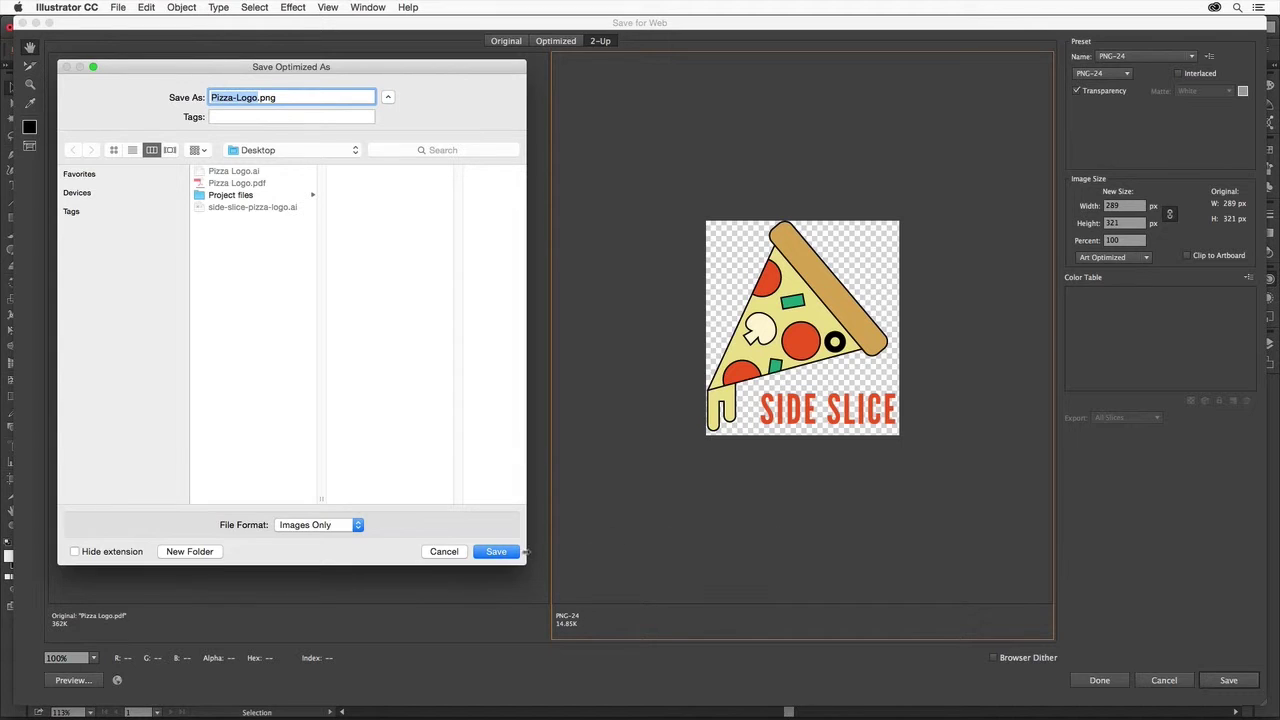
{"action": "left_click", "coordinate": [507, 553]}
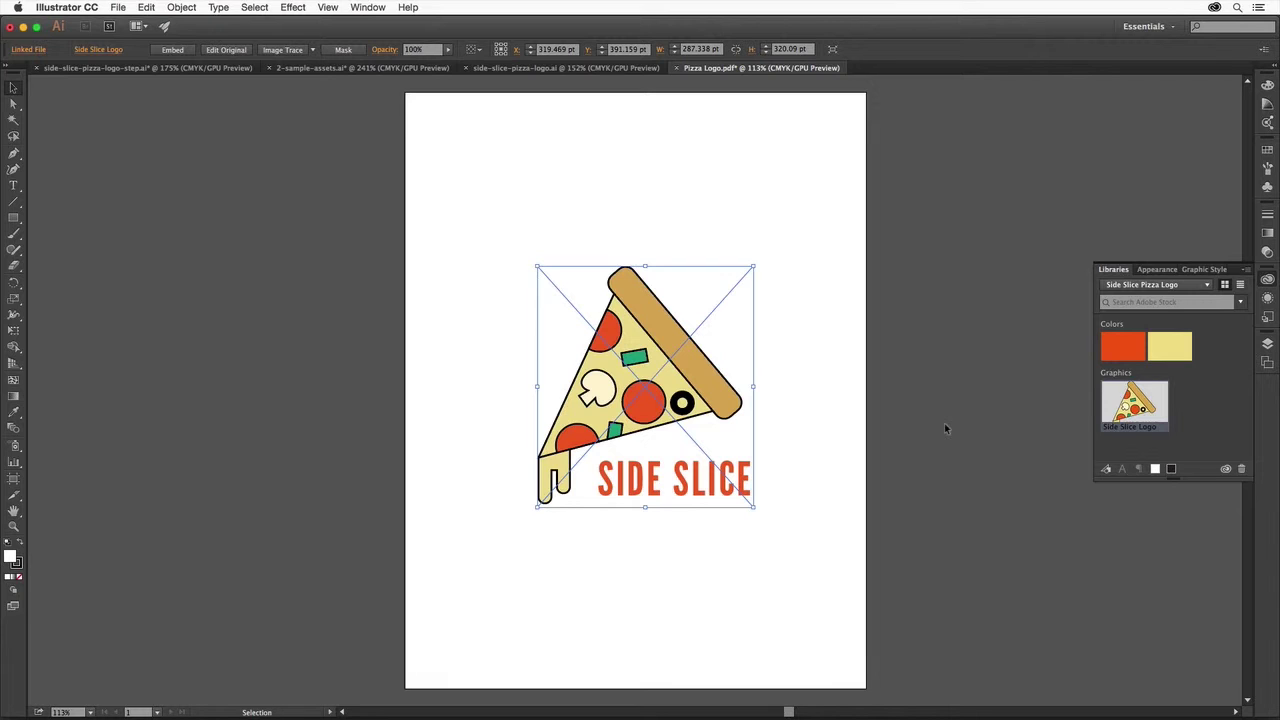
Step: Open Project files/2-sample-assets.ai and fit all artboards in the window
{"action": "left_click", "coordinate": [117, 7]}
{"action": "left_click", "coordinate": [134, 48]}
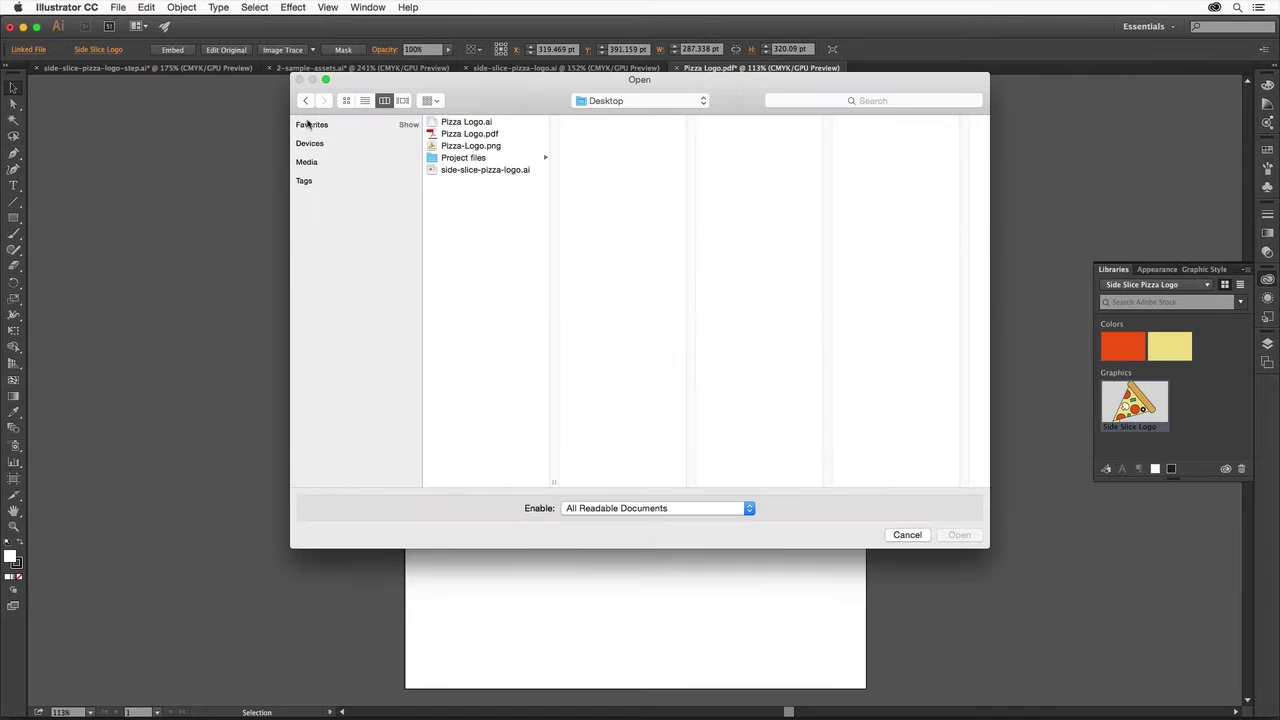
{"action": "left_click", "coordinate": [468, 158]}
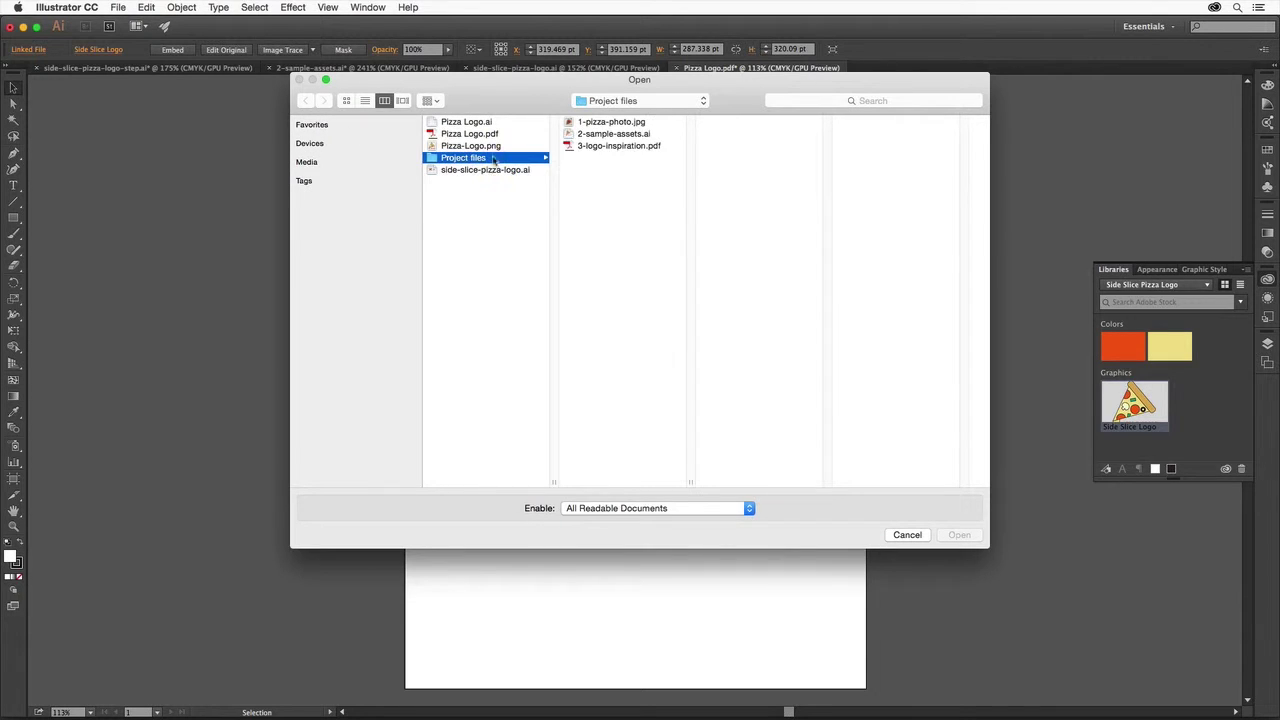
{"action": "left_click", "coordinate": [613, 135]}
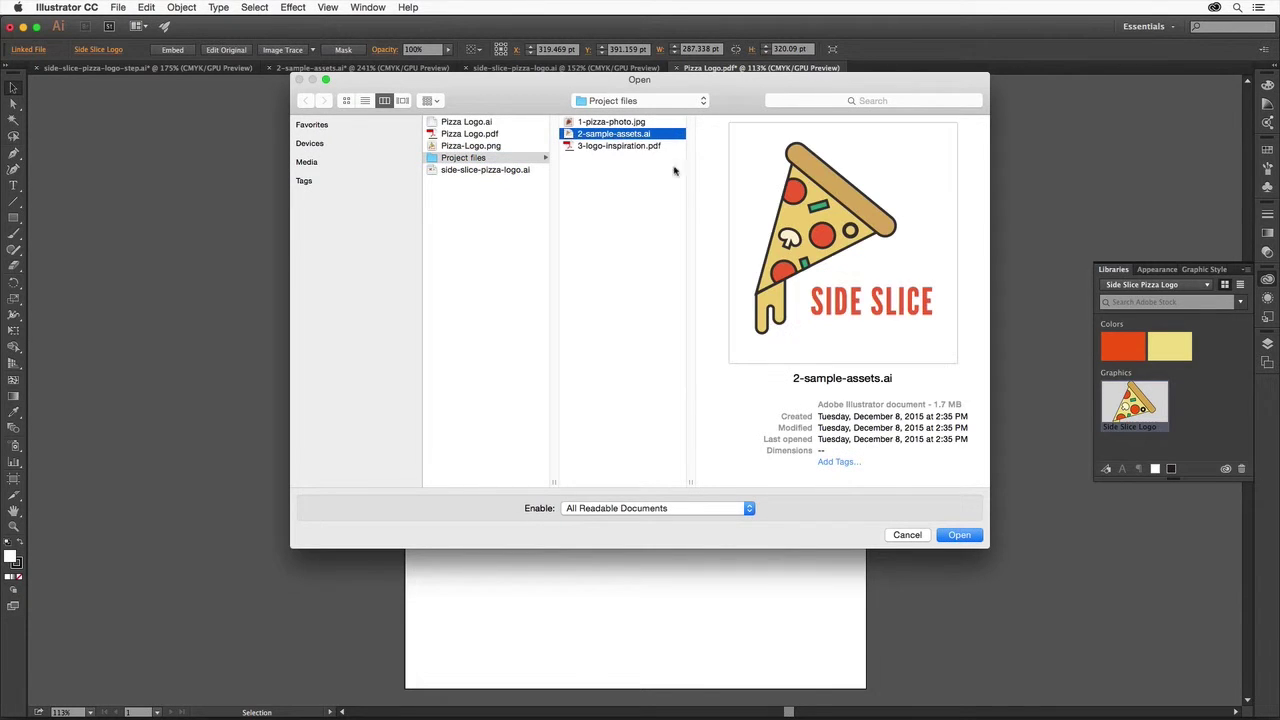
{"action": "left_click", "coordinate": [971, 540]}
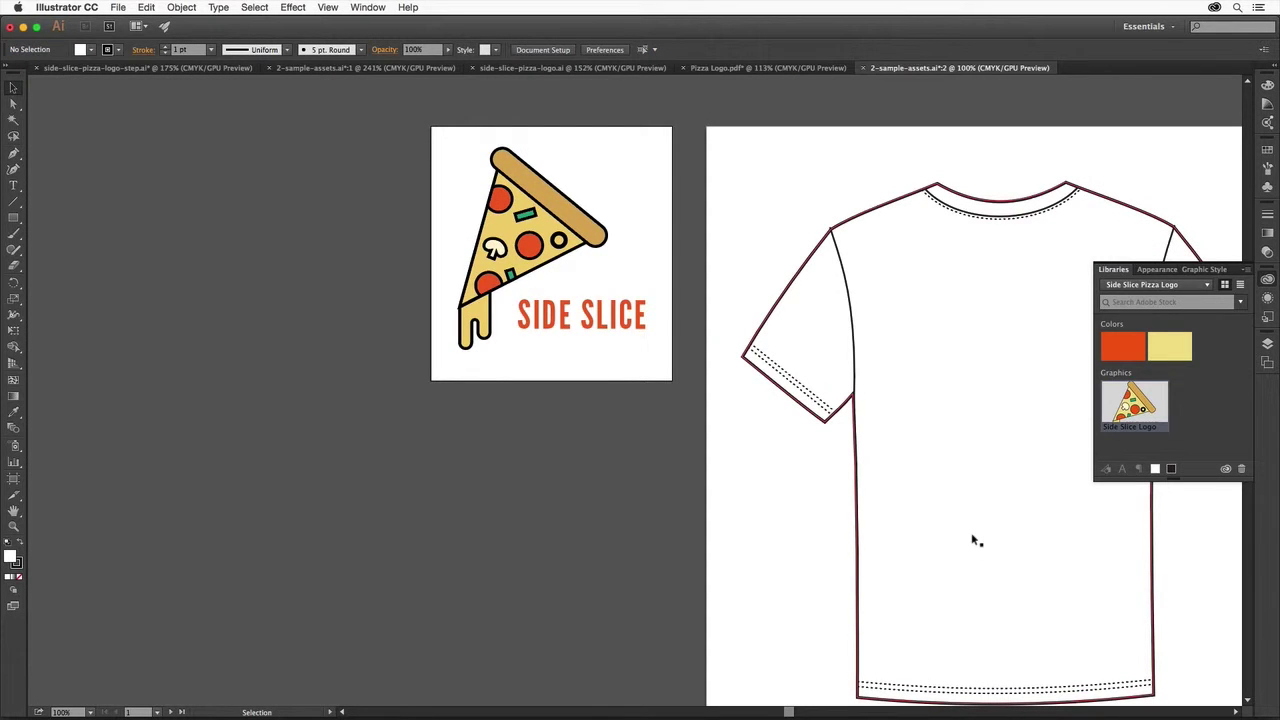
{"action": "left_click", "coordinate": [330, 8]}
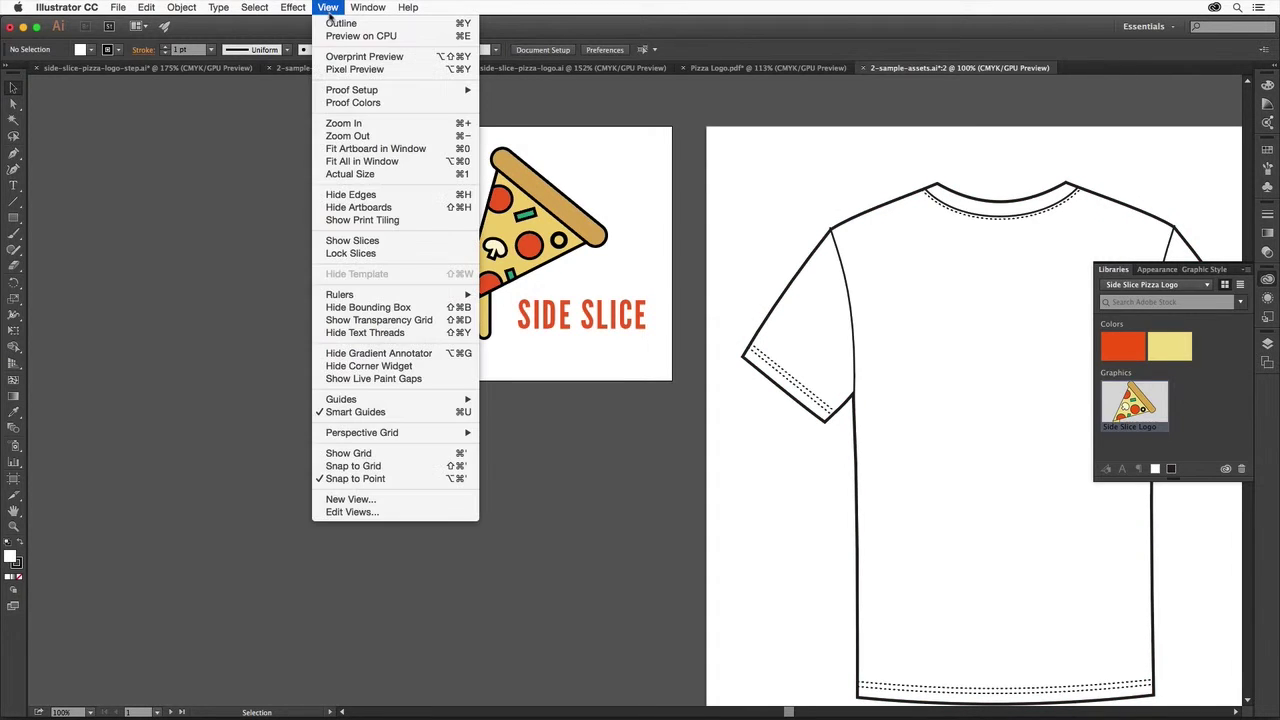
{"action": "left_click", "coordinate": [400, 163]}
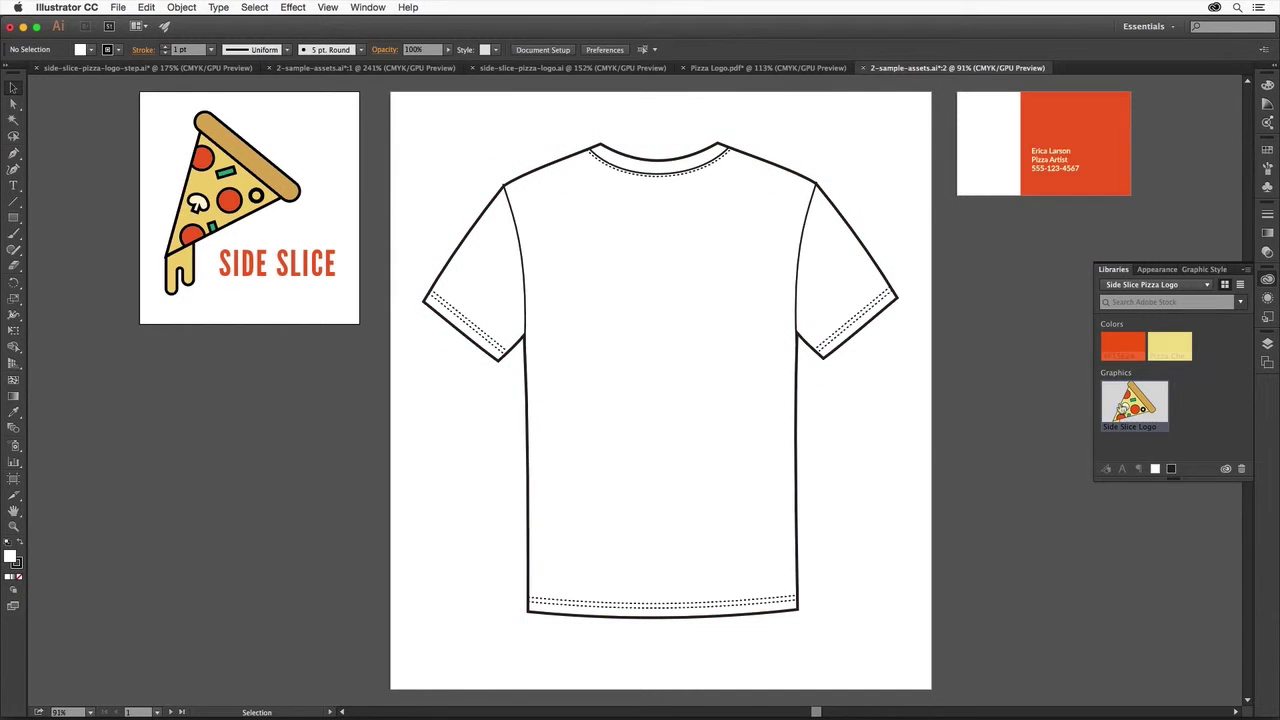
Step: Place the library logo on the business card and T-shirt, enlarging the T-shirt copy
{"action": "left_click_drag", "start_coordinate": [1120, 345], "coordinate": [997, 168]}
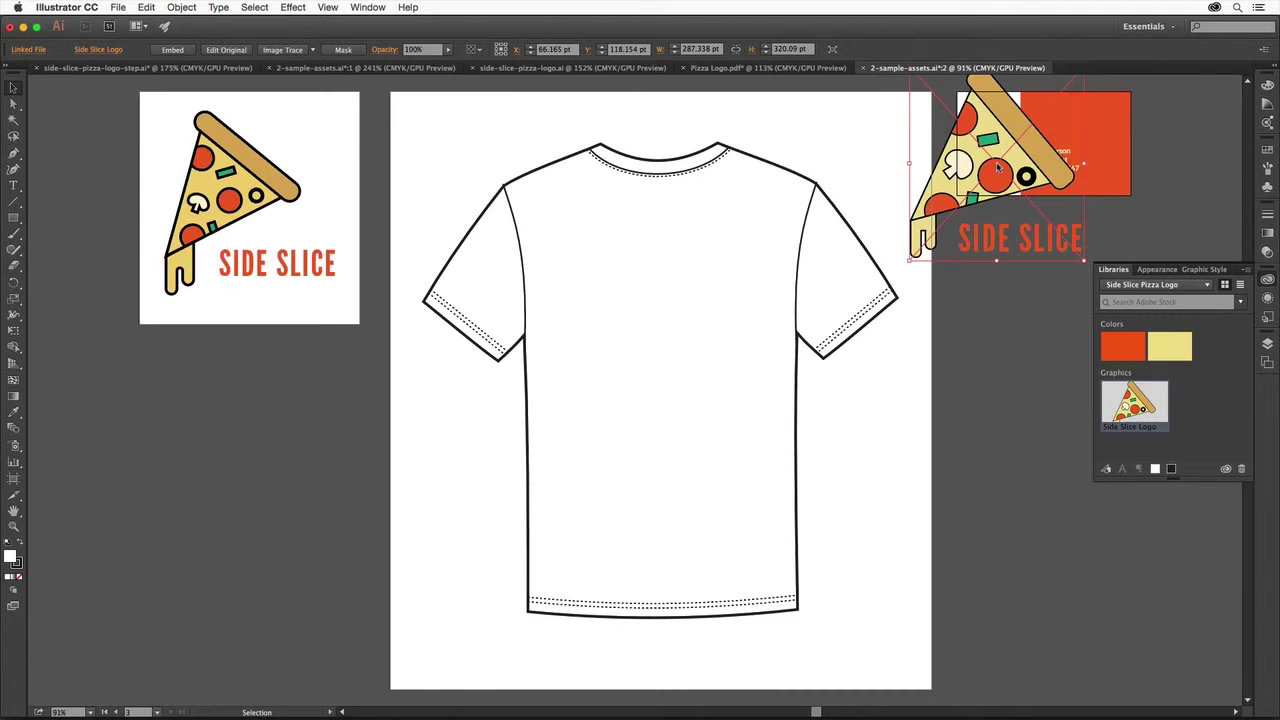
{"action": "mouse_move", "coordinate": [1124, 405]}
{"action": "left_mouse_down"}
{"action": "mouse_move", "coordinate": [716, 318]}
{"action": "mouse_move", "coordinate": [653, 331]}
{"action": "left_mouse_up"}
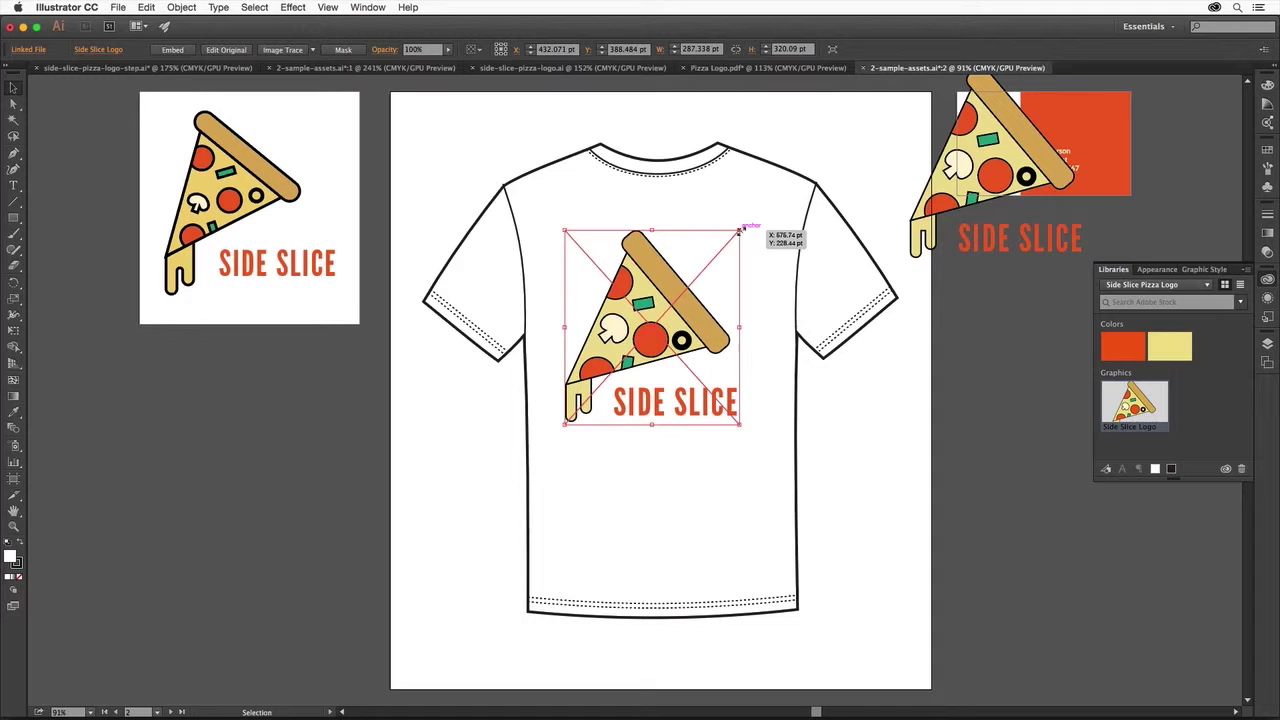
{"action": "left_click_drag", "start_coordinate": [740, 230], "coordinate": [751, 227]}
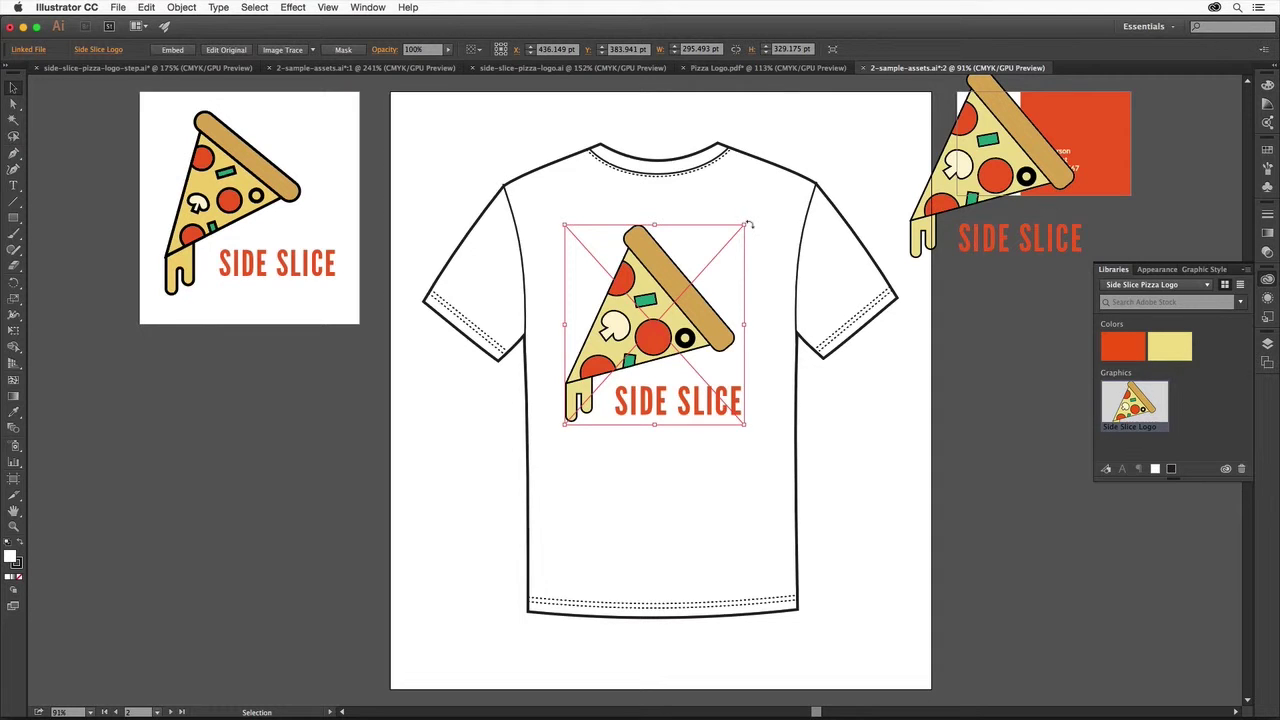
Step: Shrink the business card logo to fit its white half
{"action": "left_click", "coordinate": [985, 170]}
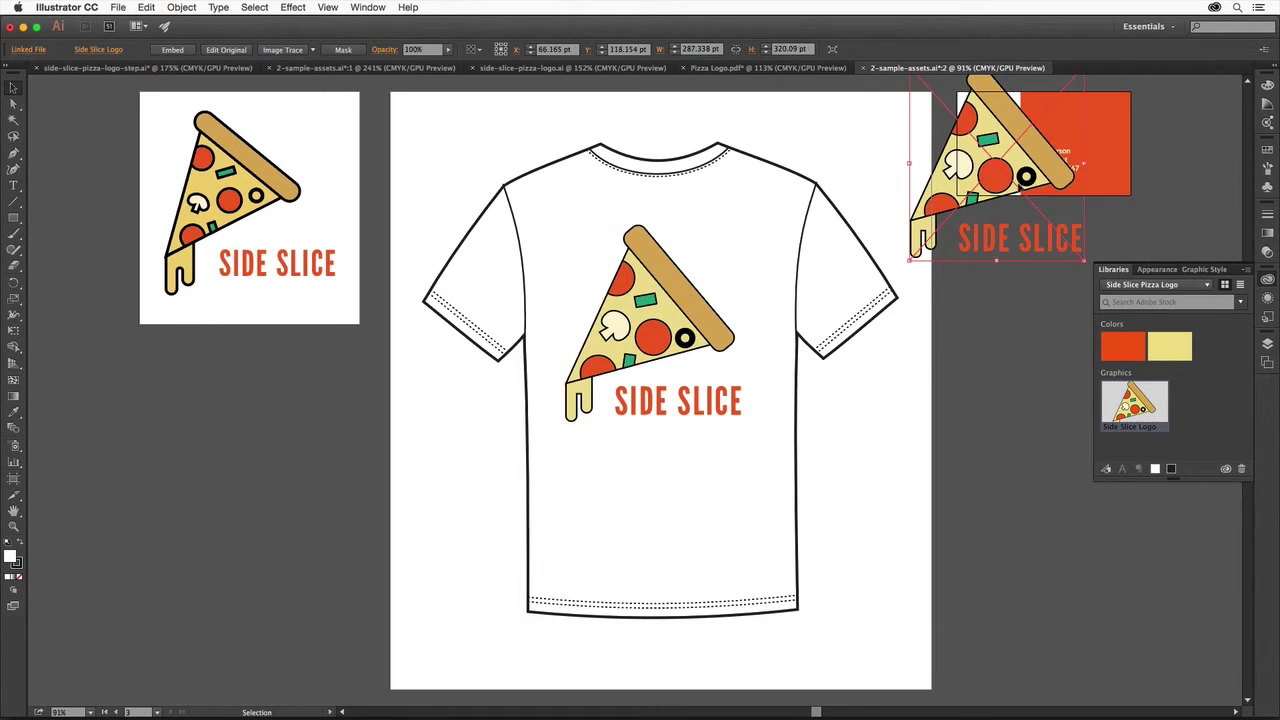
{"action": "mouse_move", "coordinate": [1084, 260]}
{"action": "left_mouse_down"}
{"action": "mouse_move", "coordinate": [1053, 208]}
{"action": "mouse_move", "coordinate": [955, 117]}
{"action": "mouse_move", "coordinate": [992, 126]}
{"action": "left_mouse_up"}
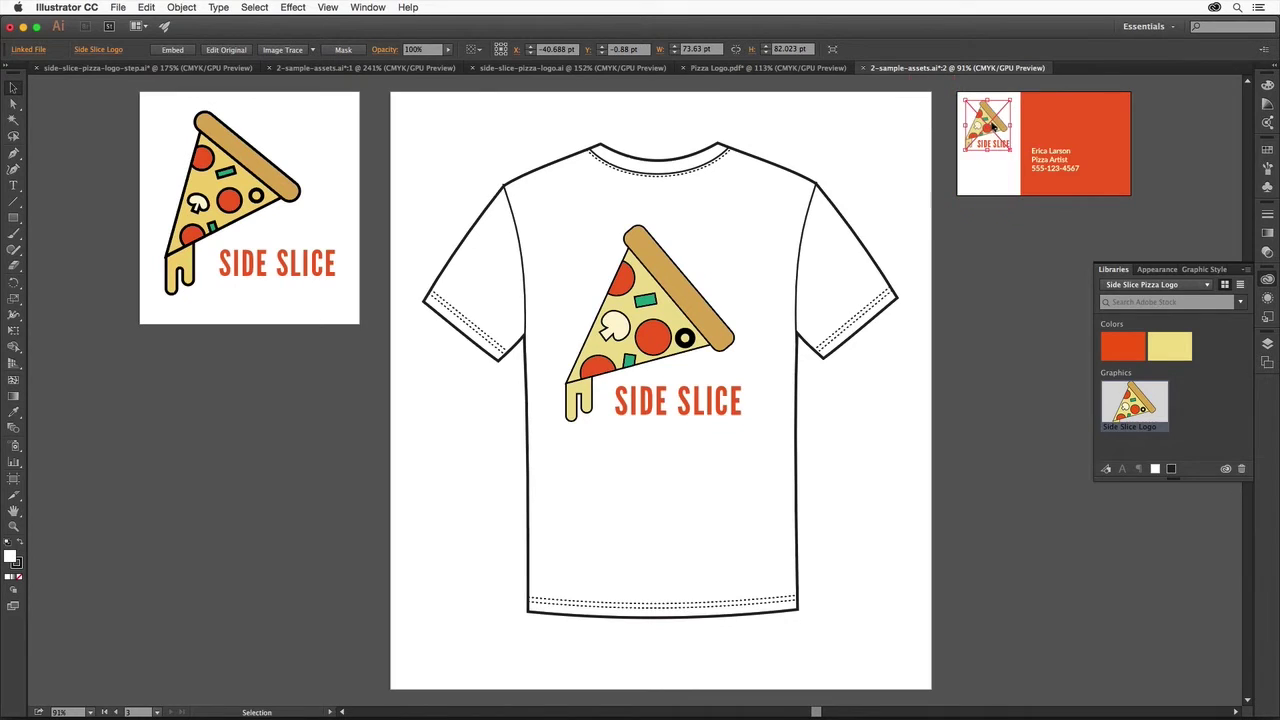
{"action": "left_click", "coordinate": [965, 296]}
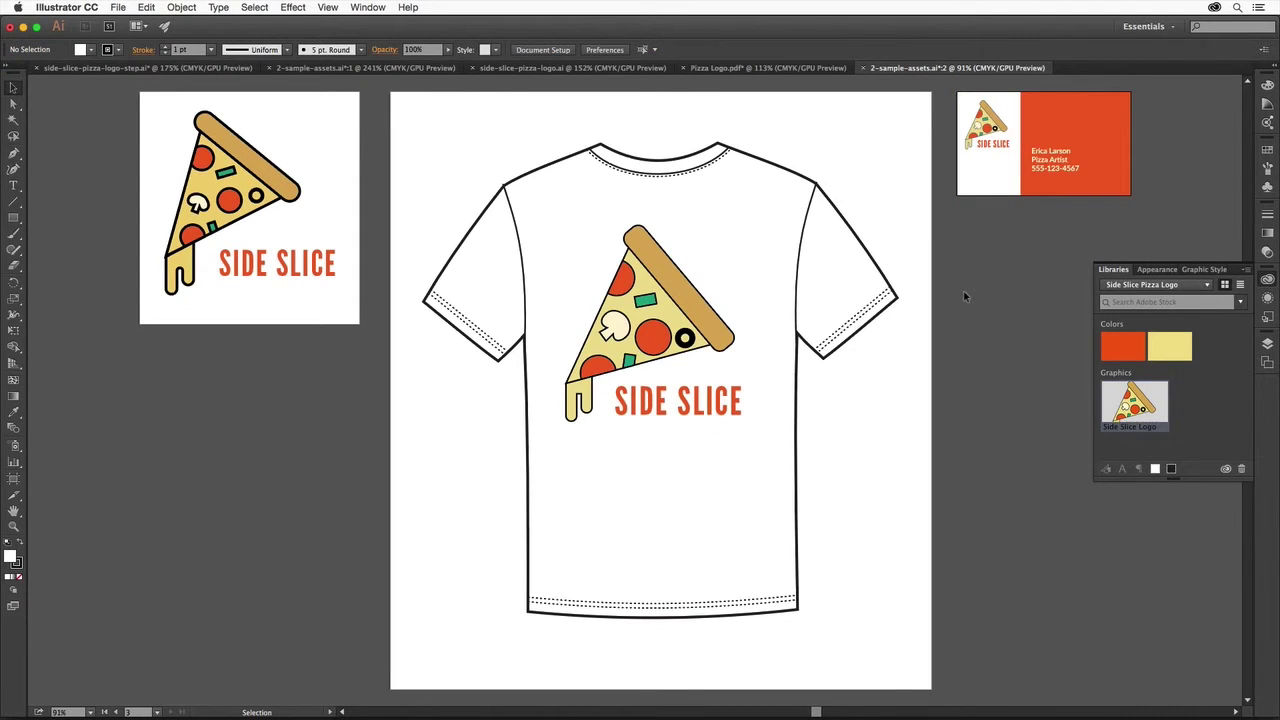